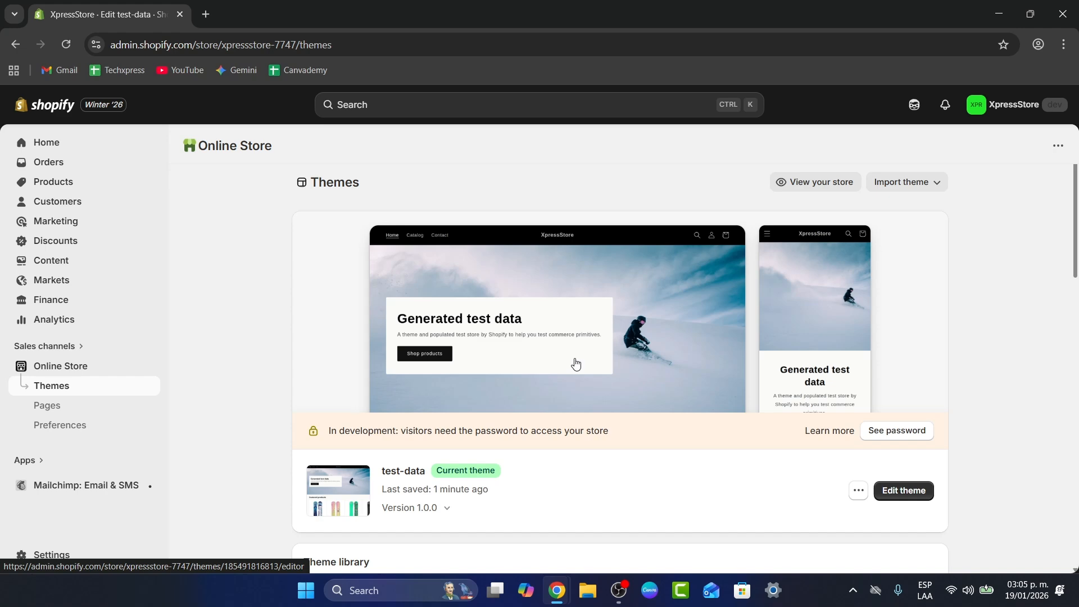
# Open the Mailchimp: Email & SMS app from the store admin and continue to the Mailchimp site.
pyautogui.click(76, 487)
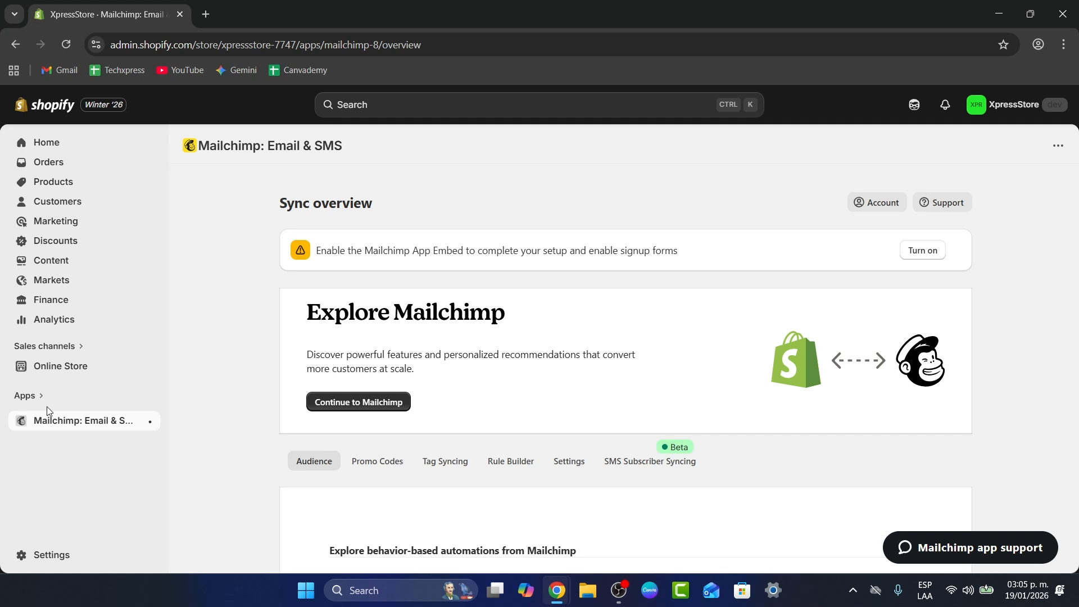
pyautogui.click(390, 403)
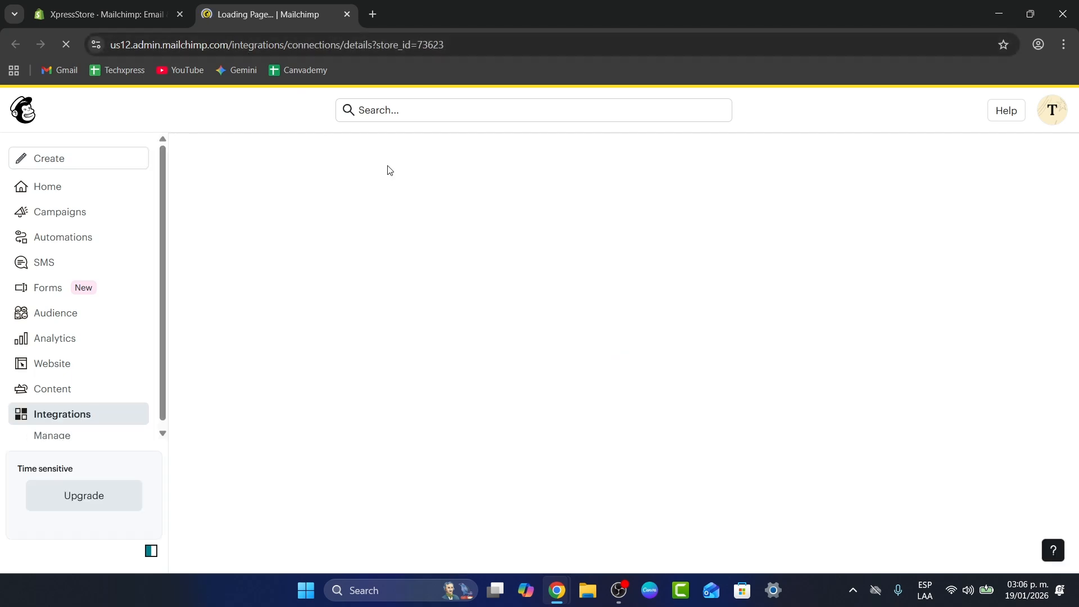
pyautogui.click(116, 7)
pyautogui.click(360, 402)
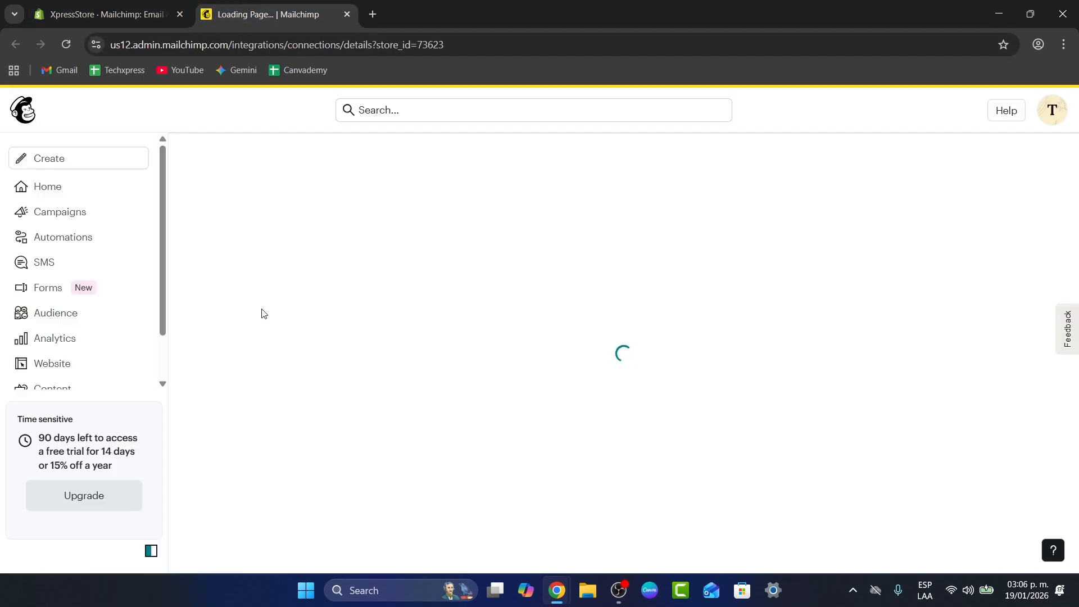
# Create an automation from the welcome flow template offered under the Launch a welcome flow task.
pyautogui.click(66, 237)
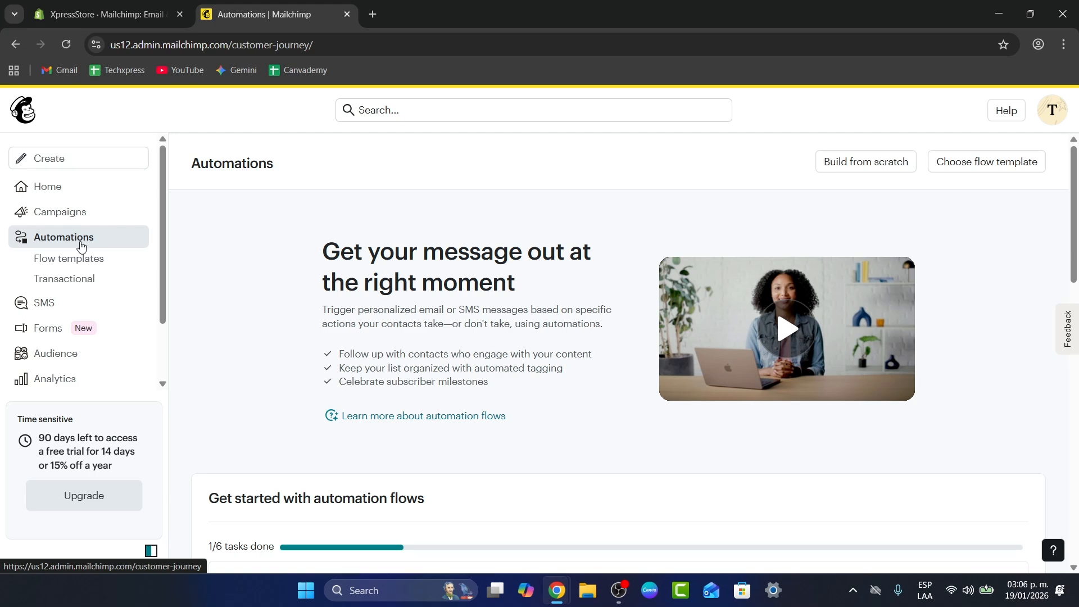
pyautogui.scroll(-5, 344, 405)
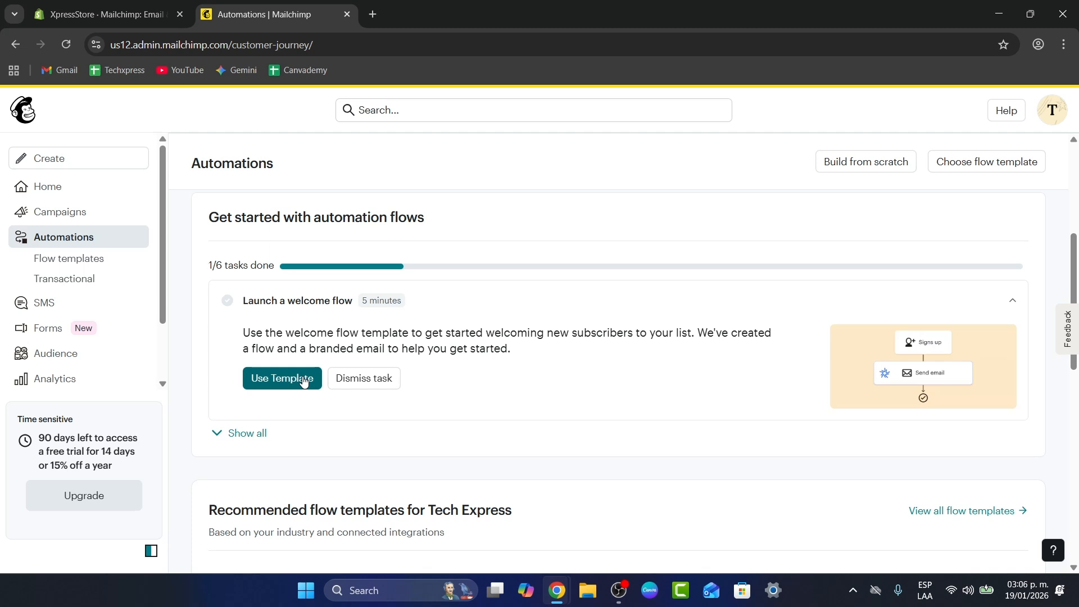
pyautogui.click(304, 380)
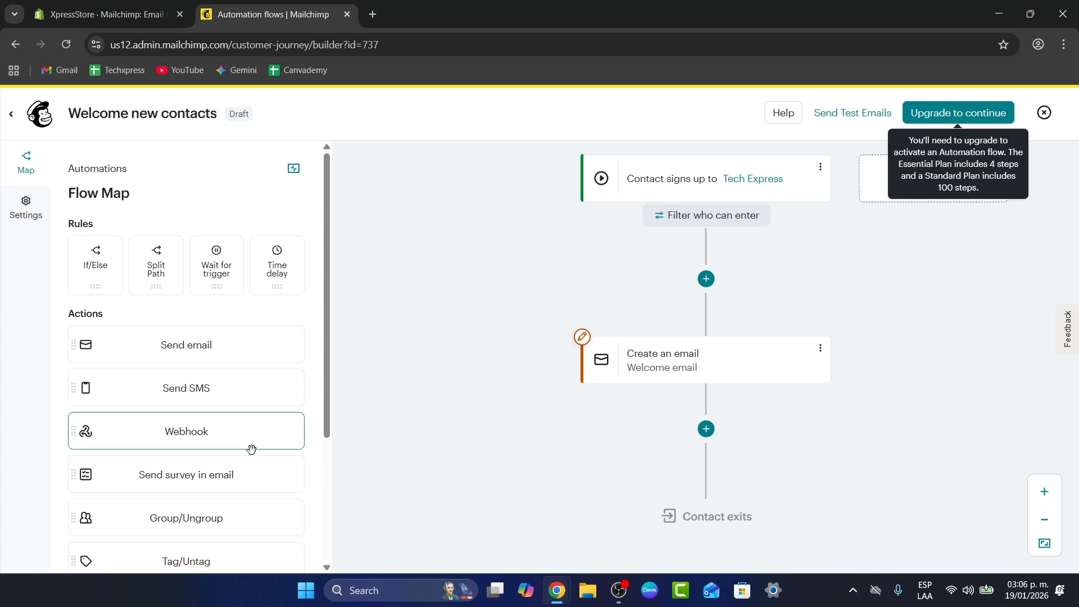
# Review the welcome flow's map and the subject and schedule settings of its Welcome email, then close the email details.
pyautogui.scroll(-3, 251, 458)
pyautogui.scroll(3, 198, 335)
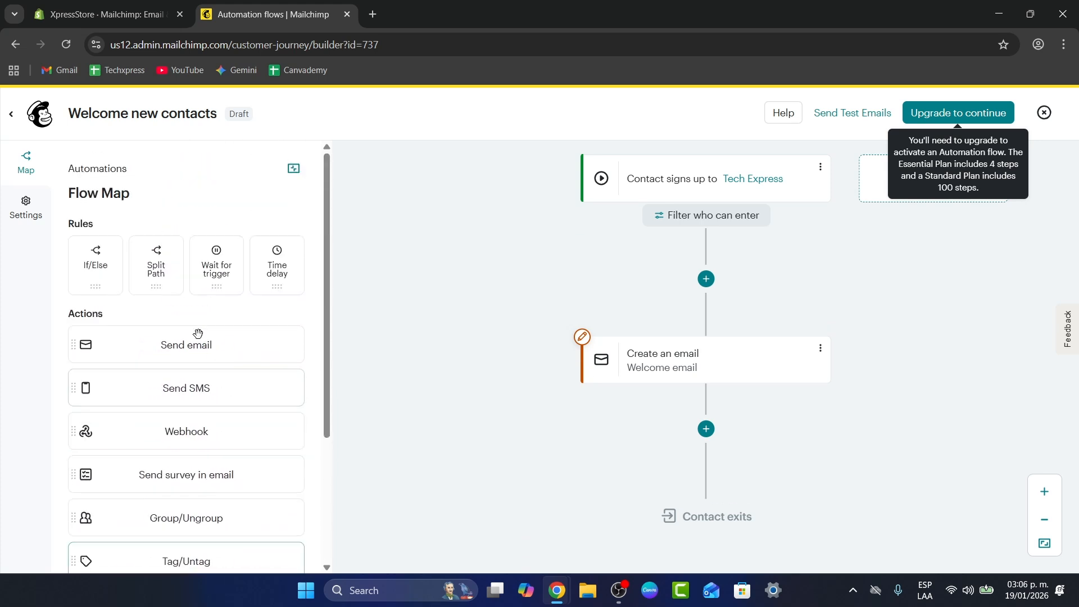
pyautogui.scroll(3, 780, 362)
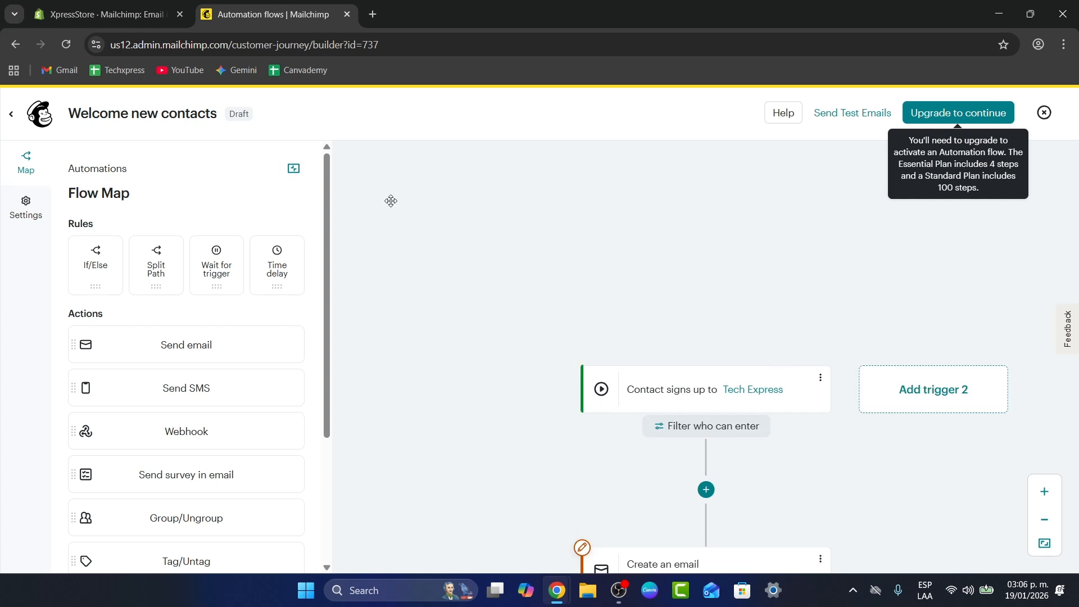
pyautogui.scroll(-3, 460, 258)
pyautogui.scroll(1, 408, 275)
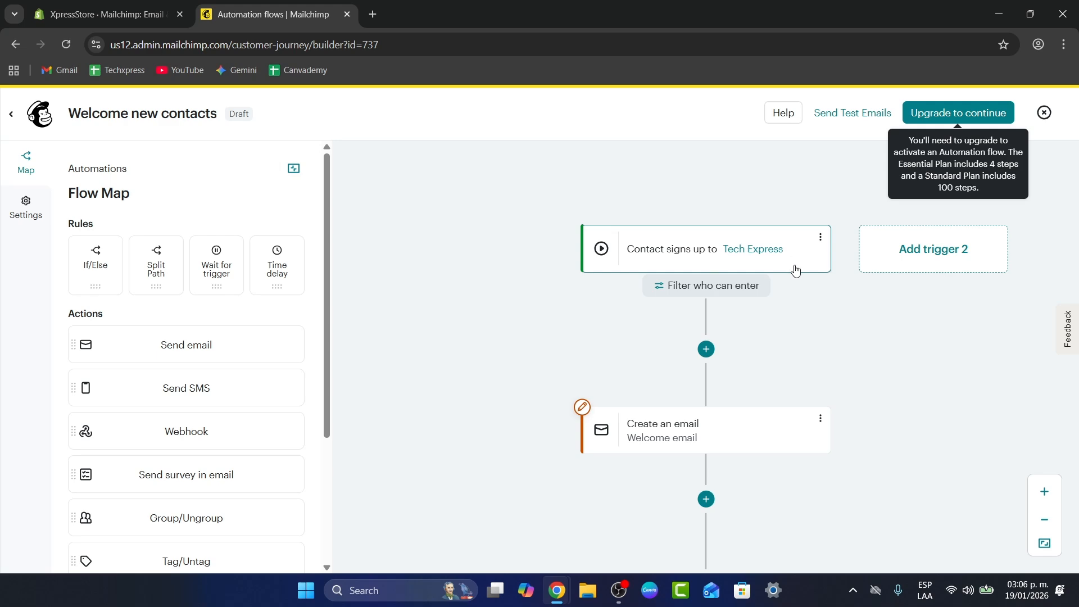
pyautogui.click(683, 441)
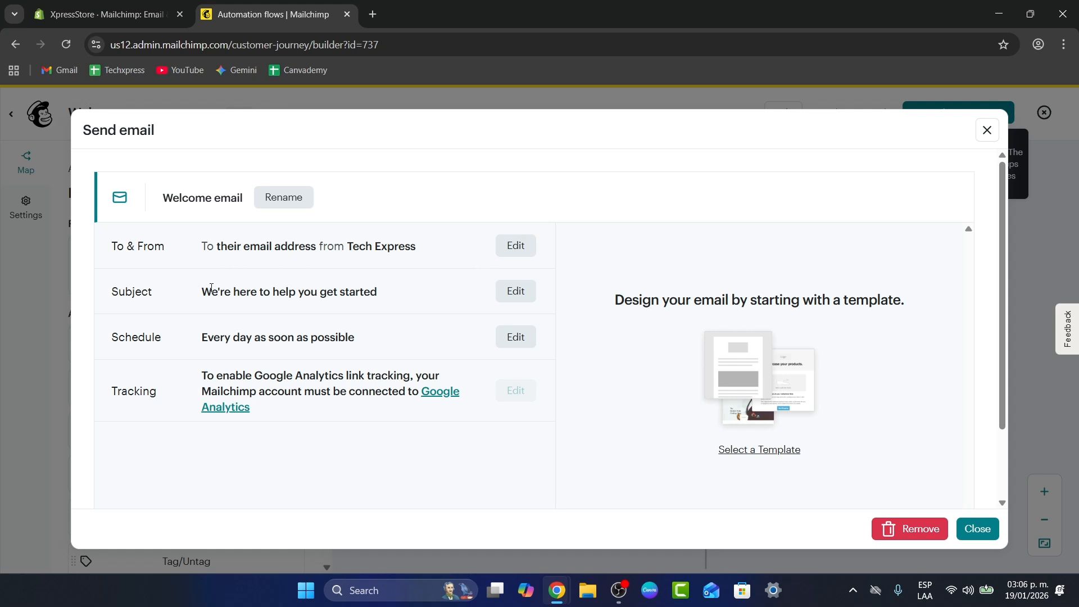
pyautogui.moveTo(212, 287); pyautogui.dragTo(431, 294)
pyautogui.moveTo(355, 339); pyautogui.dragTo(221, 338)
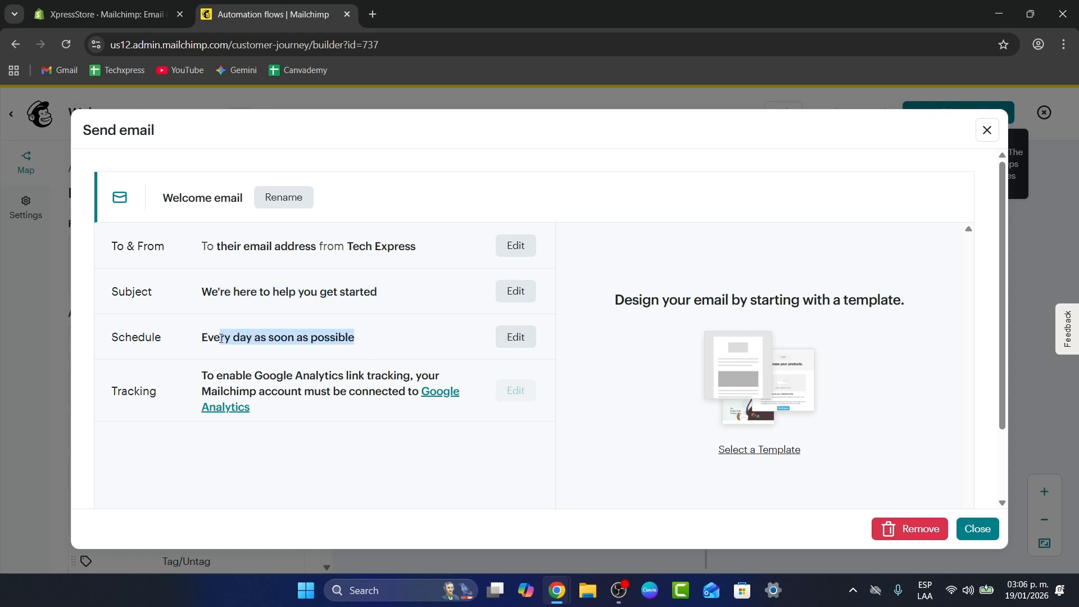
pyautogui.click(978, 529)
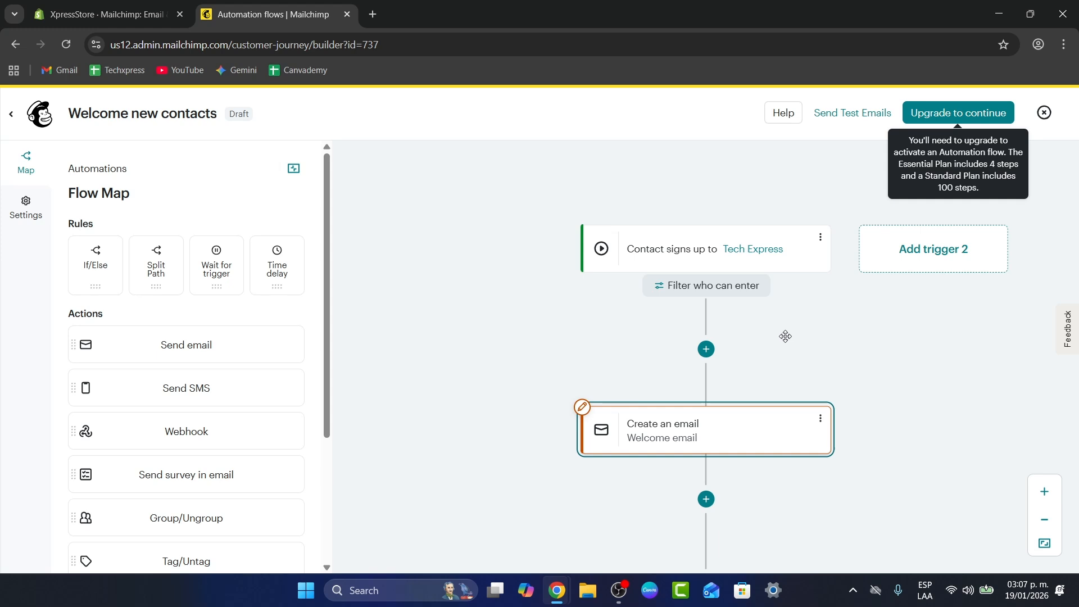
# Add a time delay of 1 hour between the sign-up trigger and the Welcome email, and save it.
pyautogui.click(712, 357)
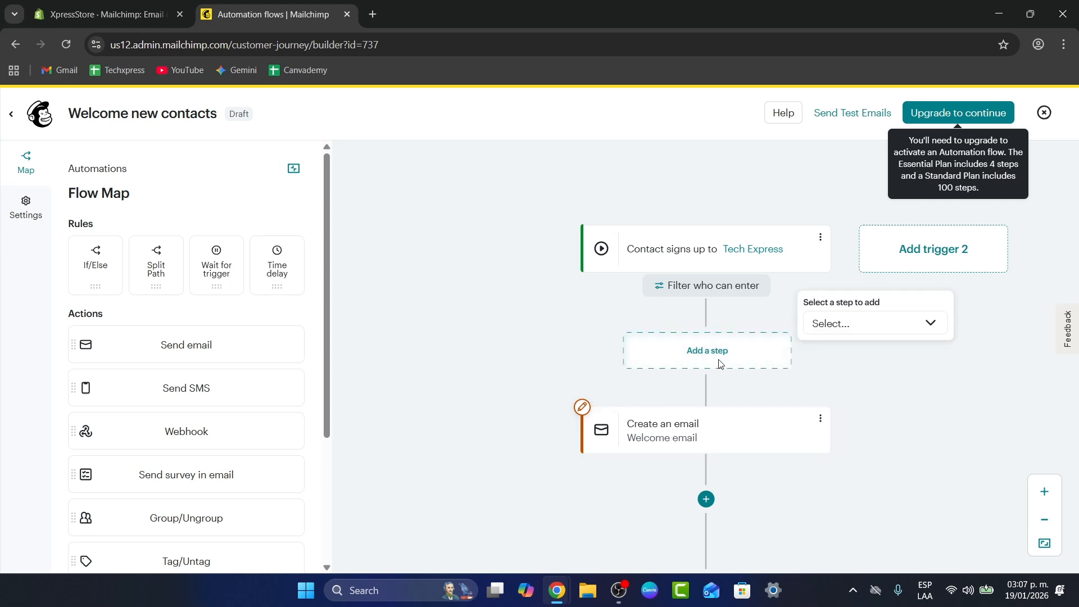
pyautogui.click(872, 324)
pyautogui.scroll(-1, 895, 427)
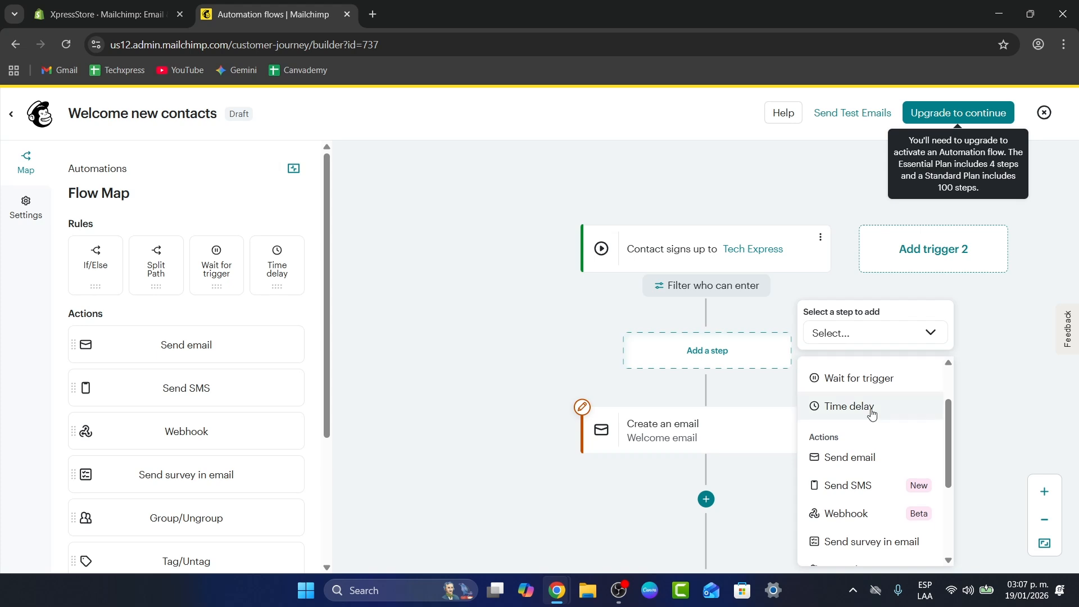
pyautogui.click(894, 422)
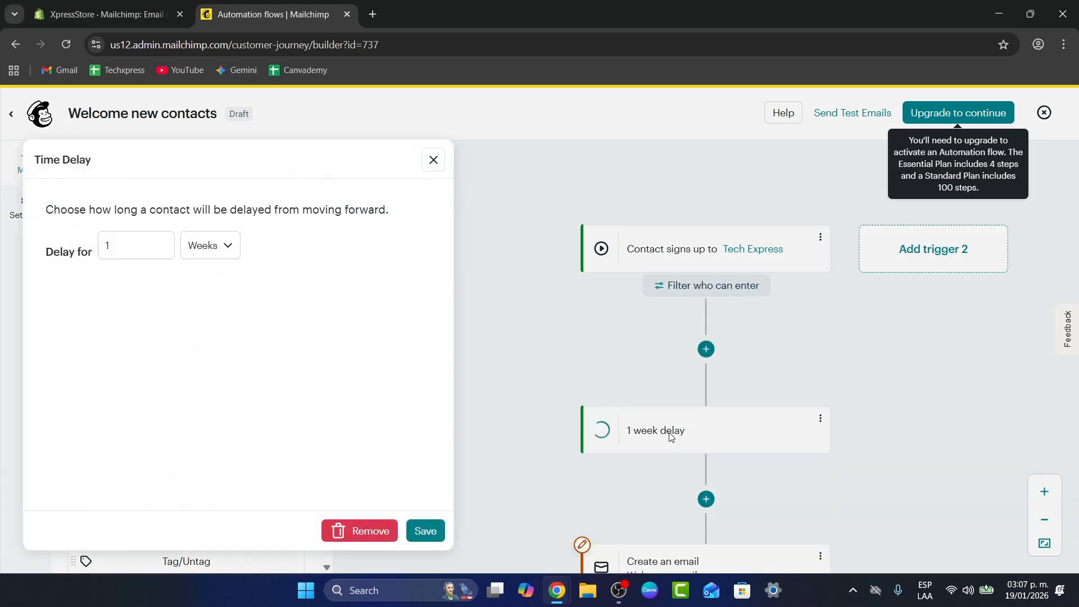
pyautogui.click(203, 246)
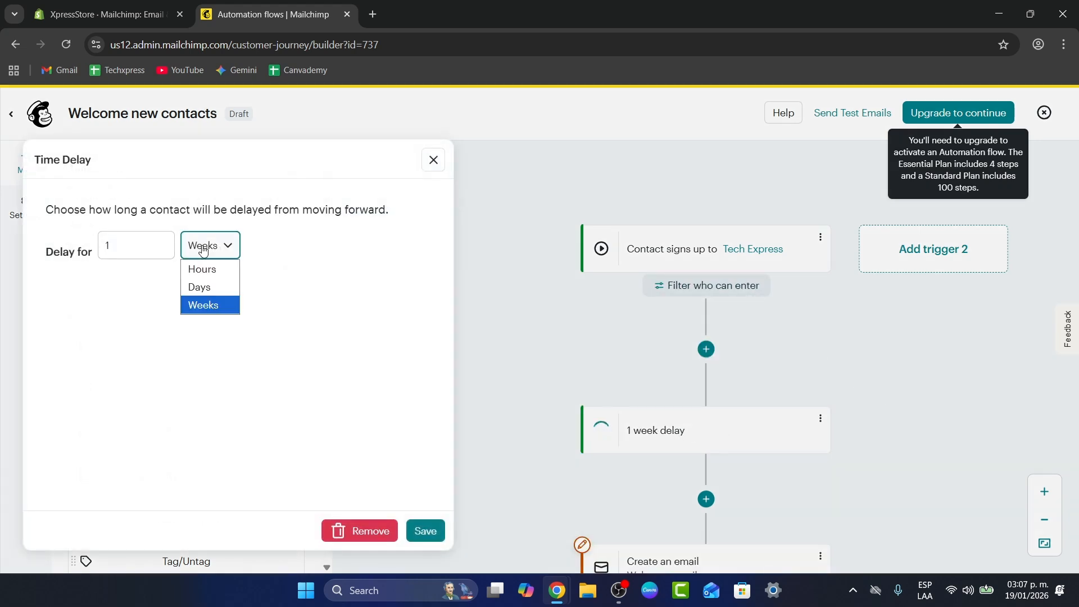
pyautogui.click(215, 270)
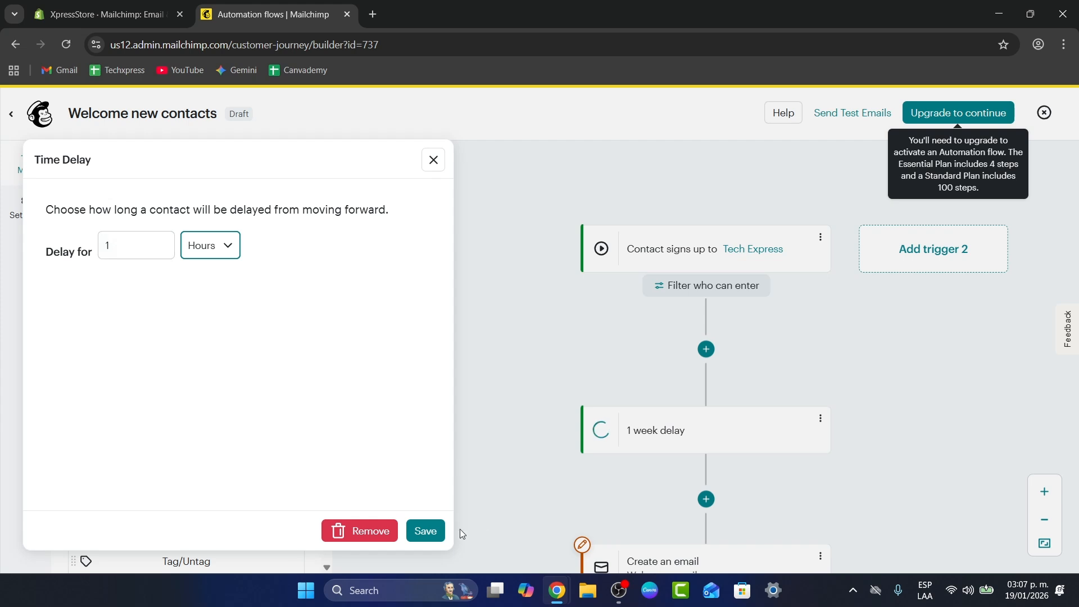
pyautogui.click(426, 531)
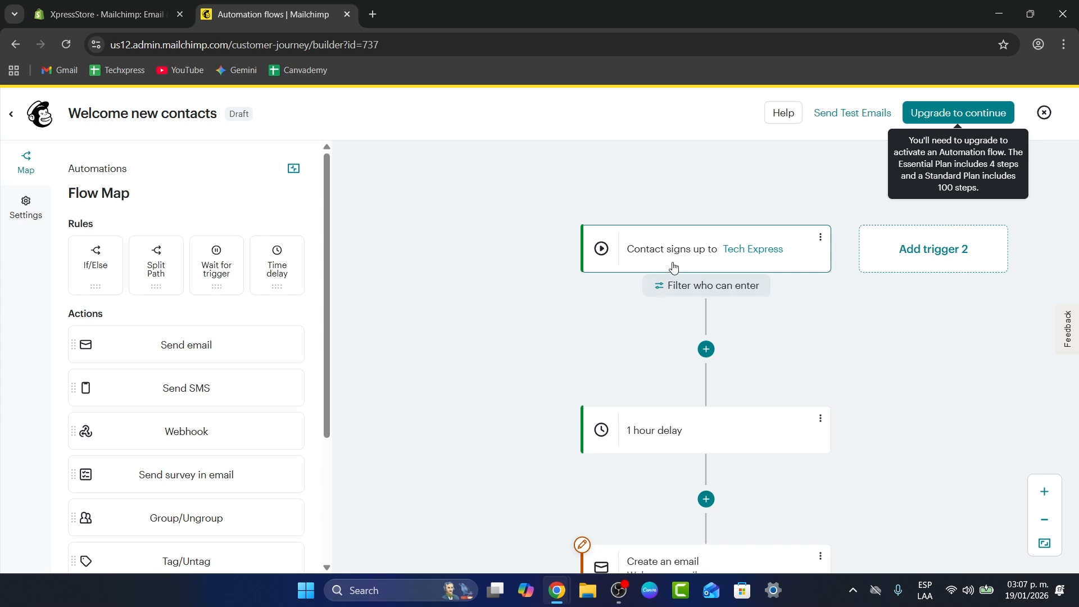
# Add an If/Else rule after the Welcome email in the flow.
pyautogui.scroll(-1, 728, 441)
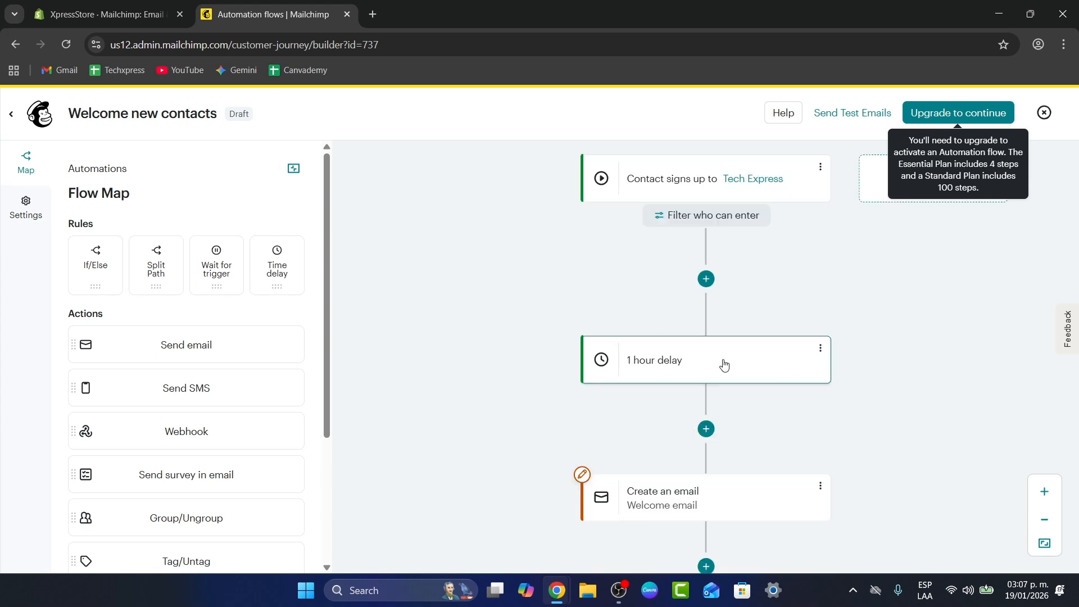
pyautogui.scroll(-1, 777, 341)
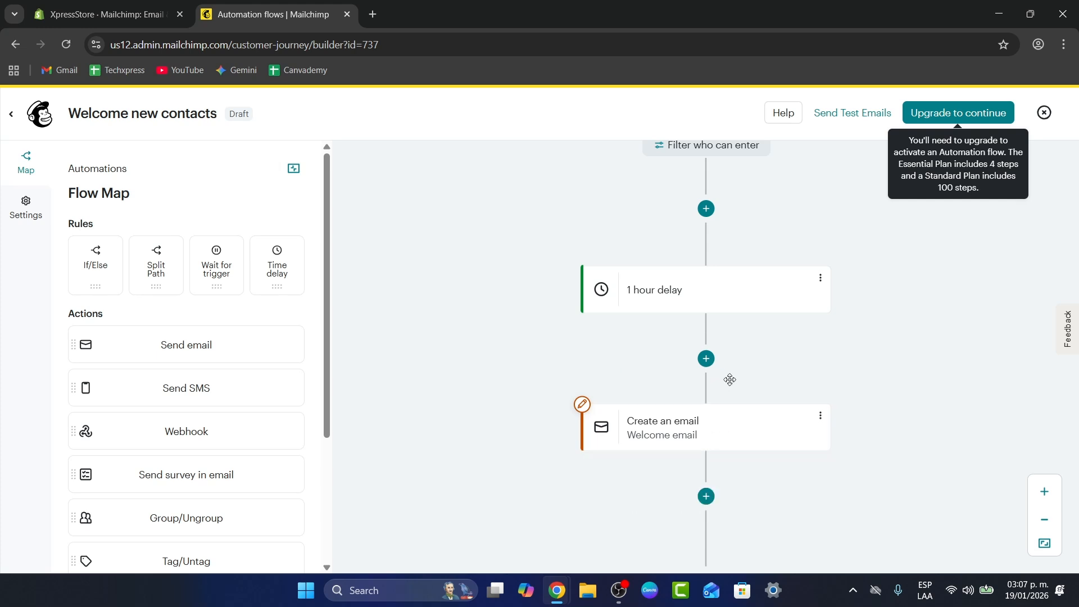
pyautogui.scroll(1, 750, 403)
pyautogui.scroll(-2, 750, 403)
pyautogui.click(718, 426)
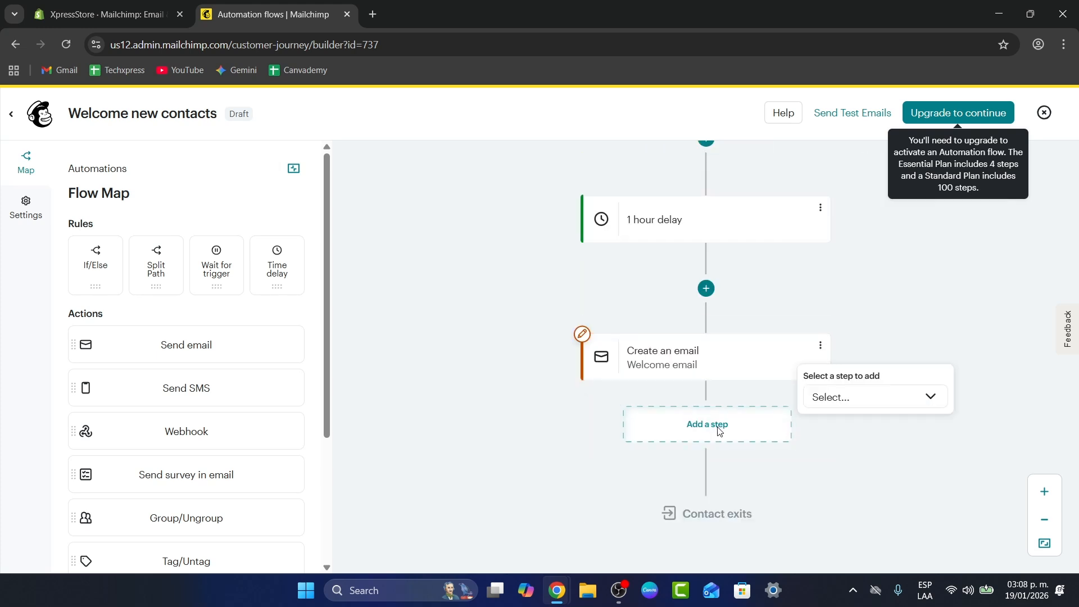
pyautogui.click(857, 413)
pyautogui.scroll(-3, 903, 419)
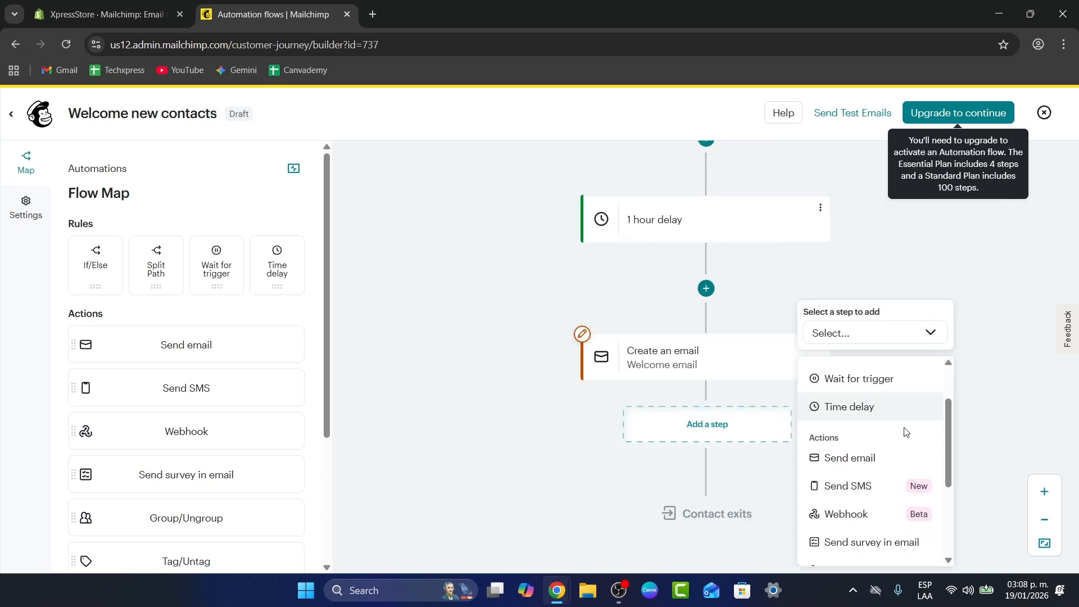
pyautogui.scroll(-2, 904, 435)
pyautogui.scroll(5, 903, 435)
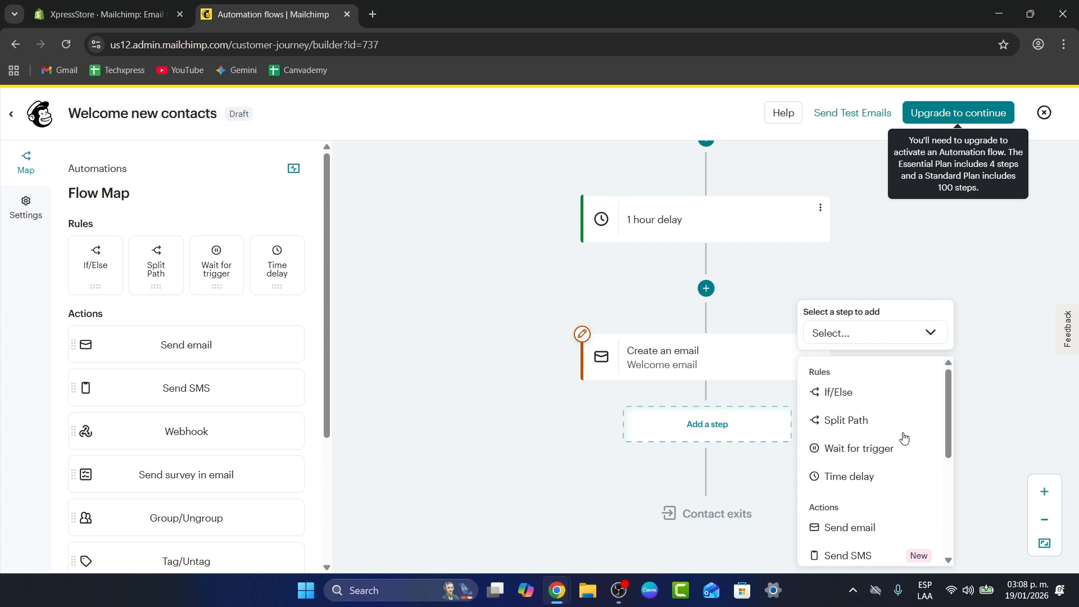
pyautogui.click(857, 391)
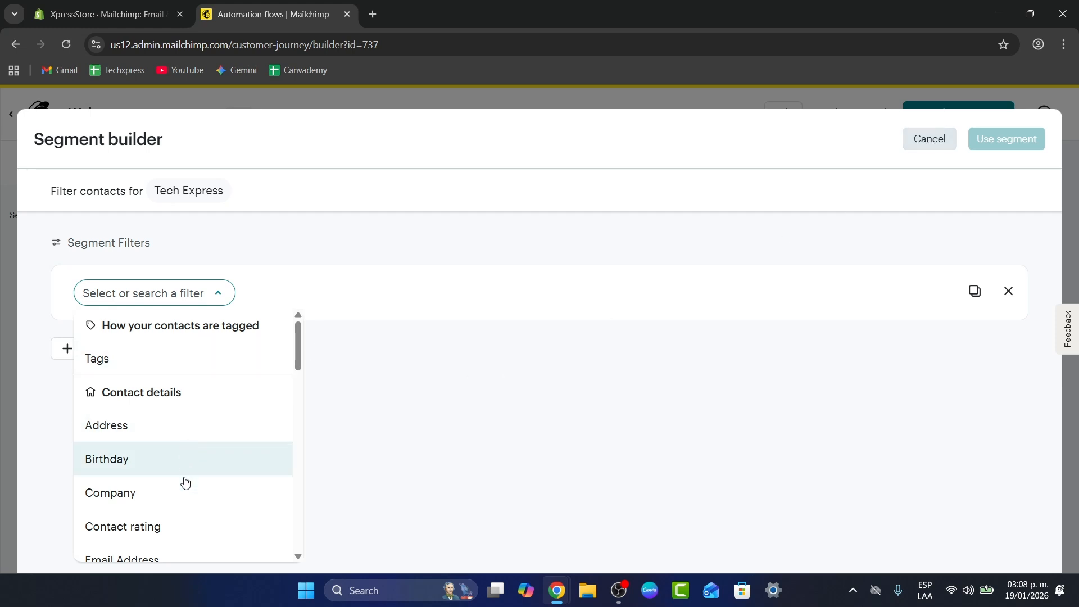
# Set the If/Else condition to Tags, contact is tagged, Customer, and apply the segment.
pyautogui.click(137, 358)
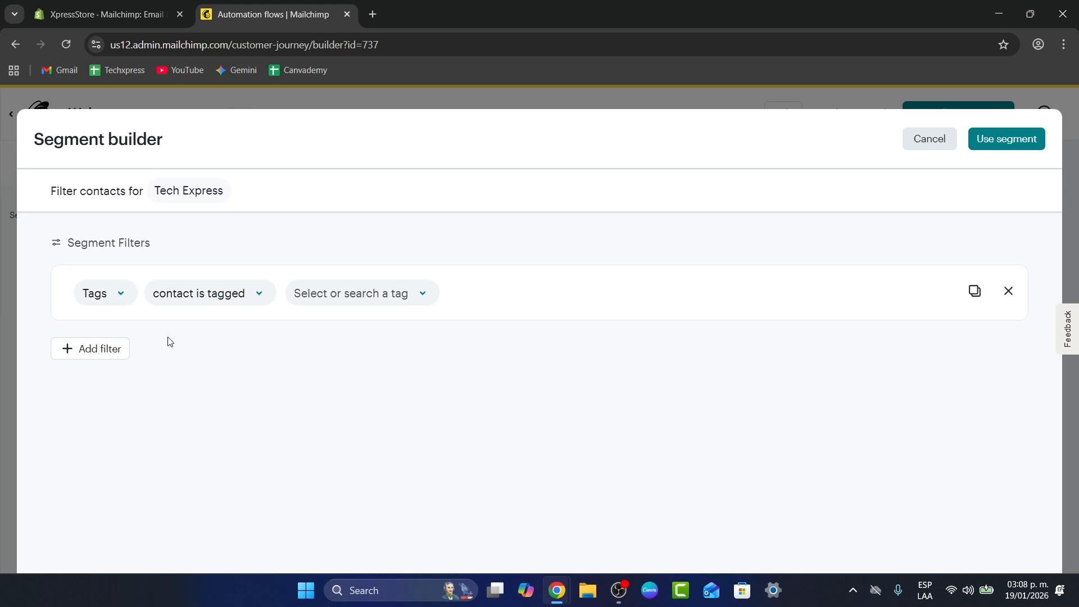
pyautogui.click(193, 305)
pyautogui.click(248, 330)
pyautogui.click(340, 294)
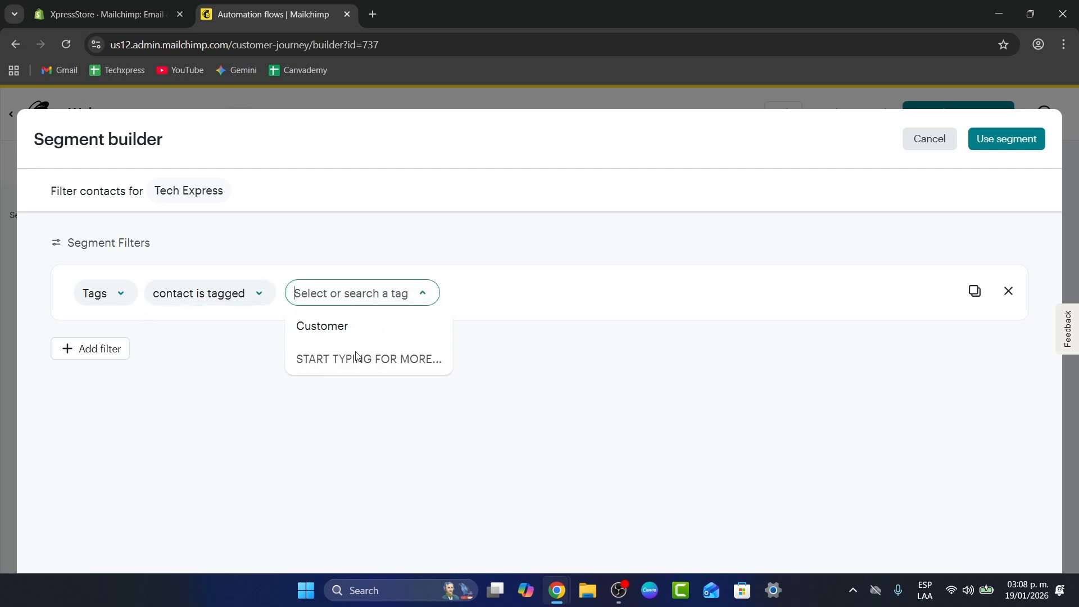
pyautogui.click(382, 334)
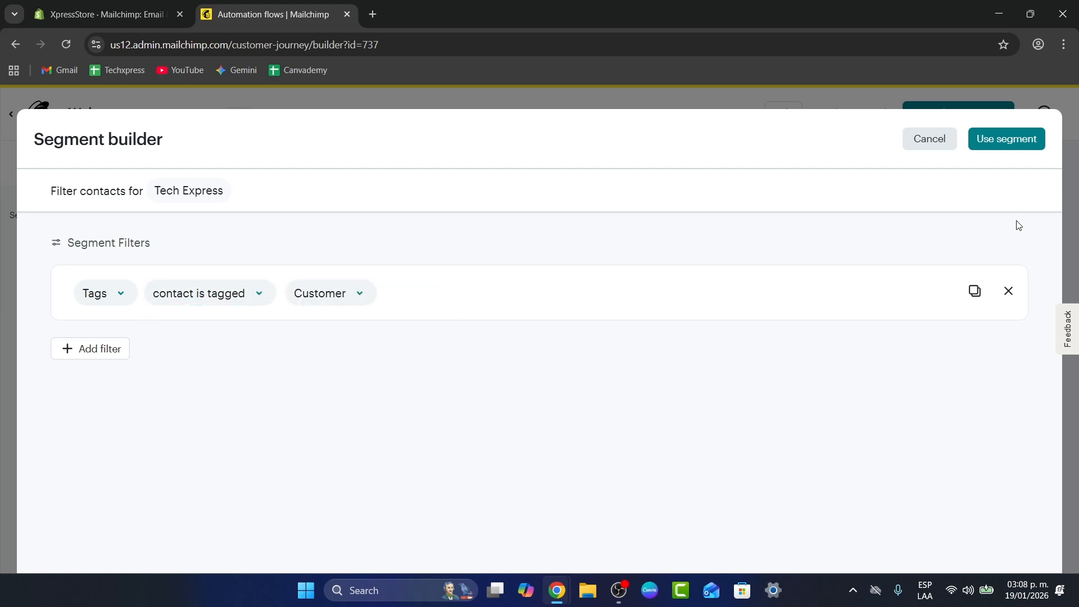
pyautogui.click(944, 140)
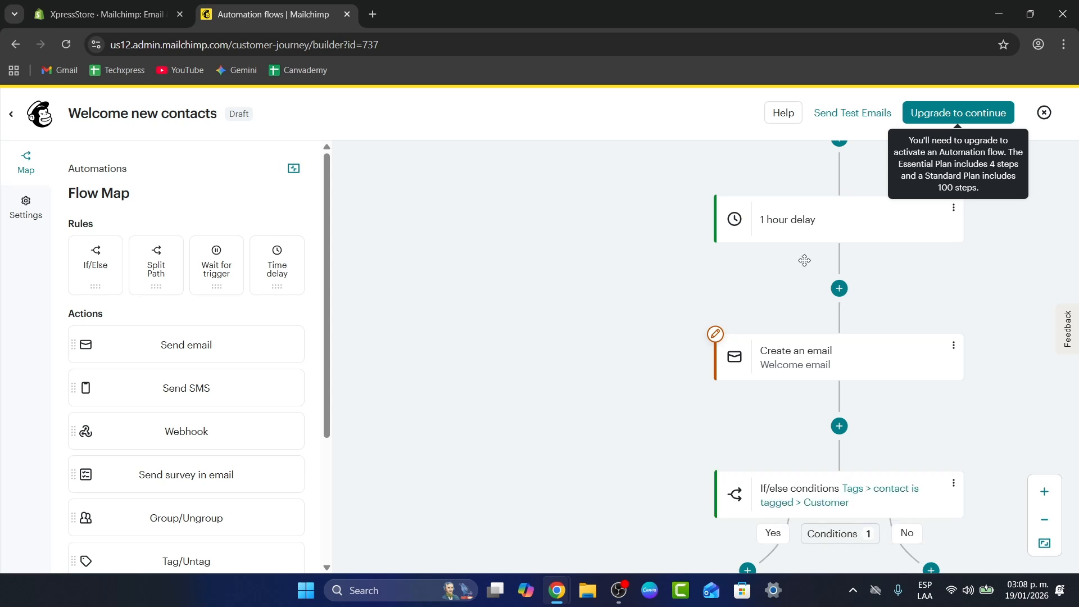
# Add a Send email action to the Yes branch of the If/Else rule.
pyautogui.scroll(-2, 1012, 331)
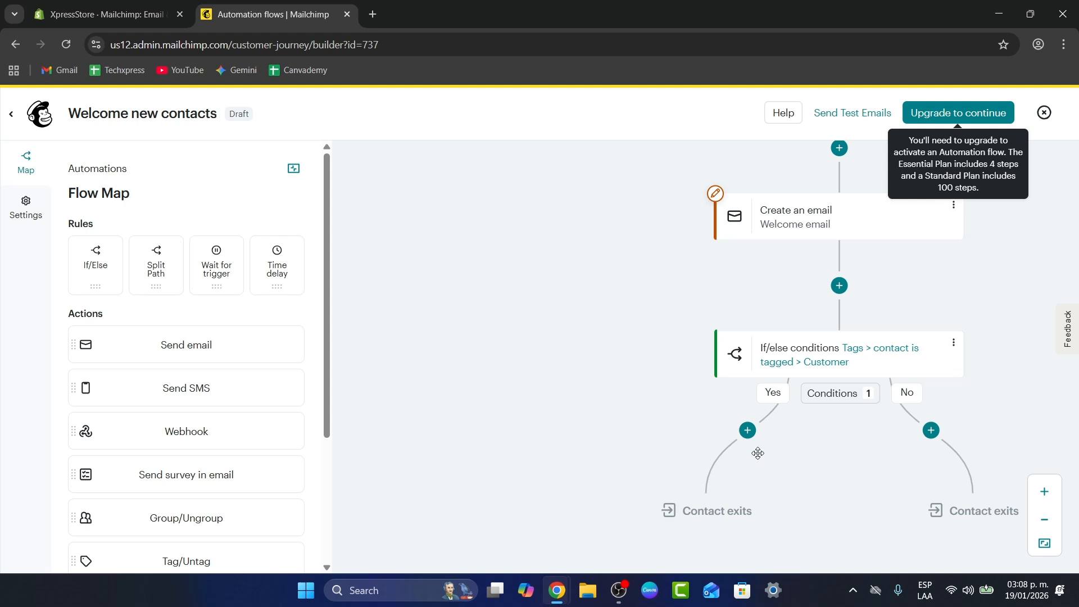
pyautogui.click(748, 430)
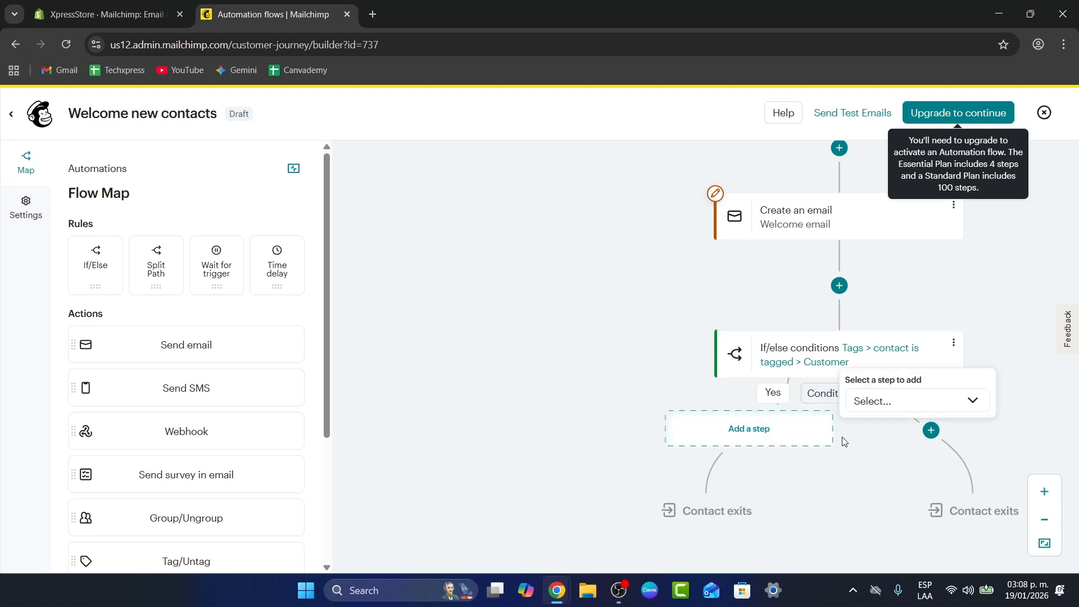
pyautogui.click(878, 403)
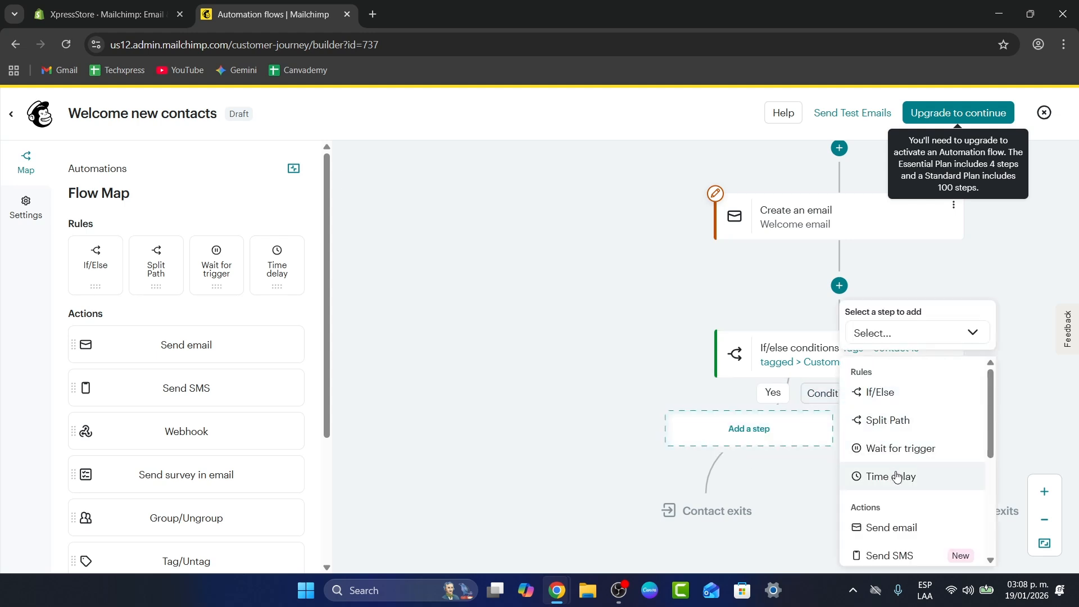
pyautogui.scroll(-1, 908, 473)
pyautogui.click(919, 455)
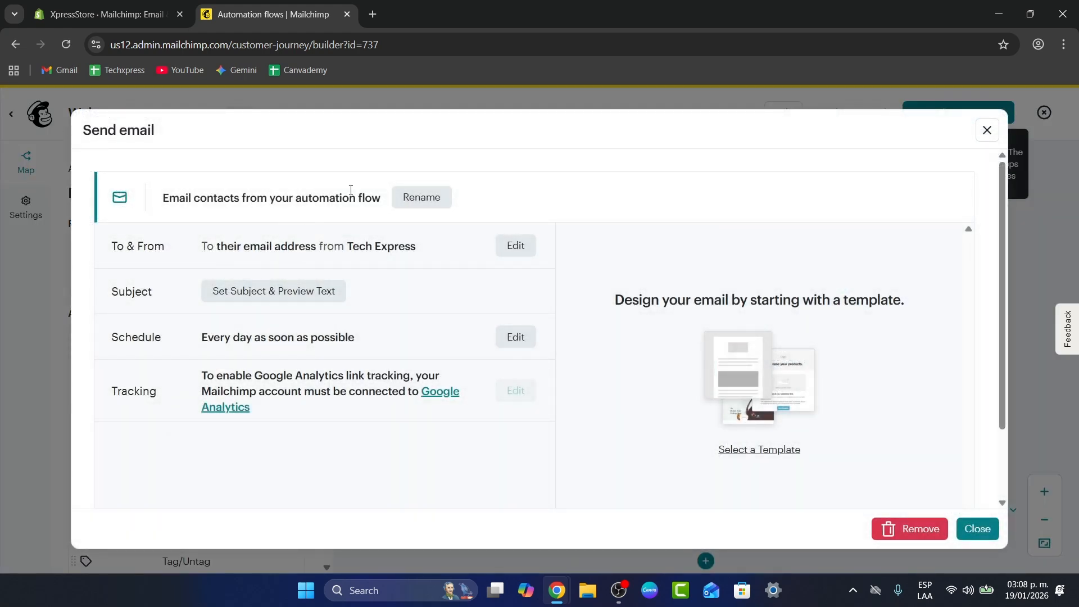
# Rename the new email in the Yes branch as "Welcome Offer 10%" and save the name.
pyautogui.click(435, 201)
pyautogui.tripleClick(356, 197)
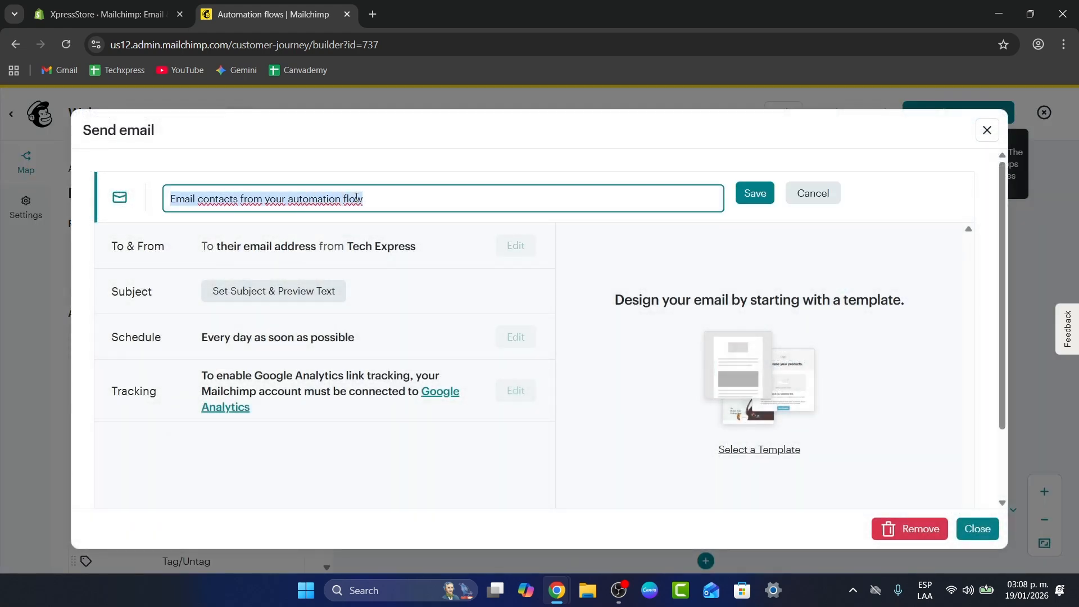
pyautogui.write('Welc')
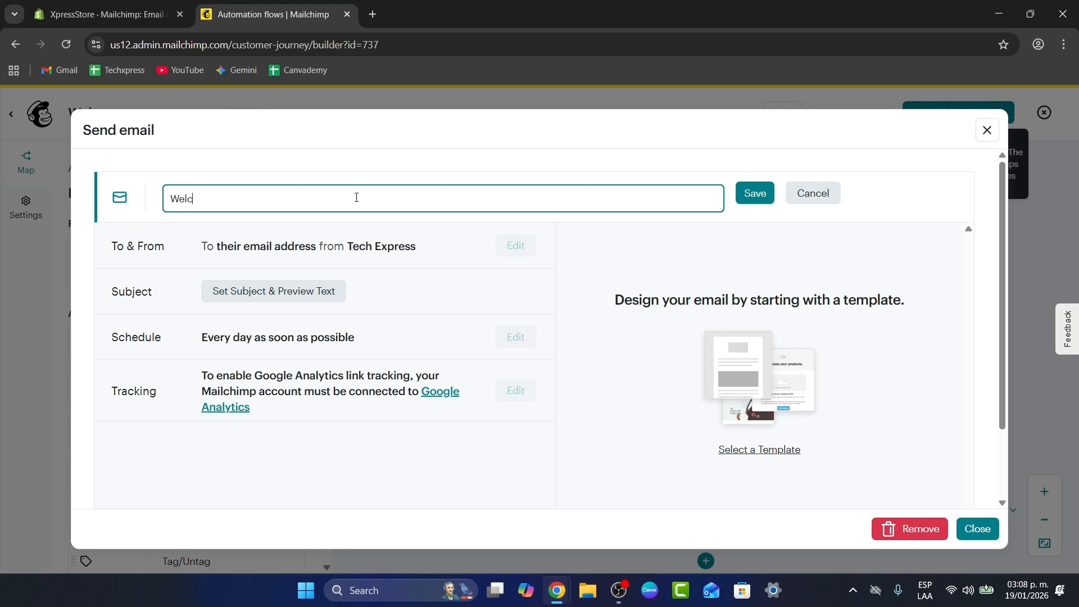
pyautogui.write('ome Offer 10%')
pyautogui.click(756, 196)
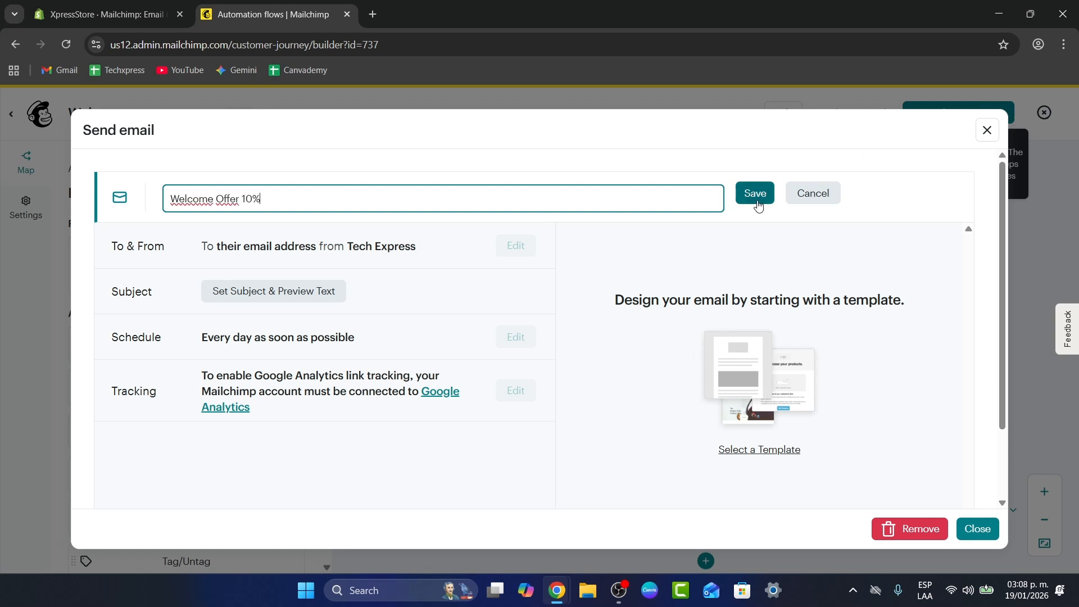
# Close the email settings and add a Time delay rule to the No branch of the If/Else rule.
pyautogui.click(978, 529)
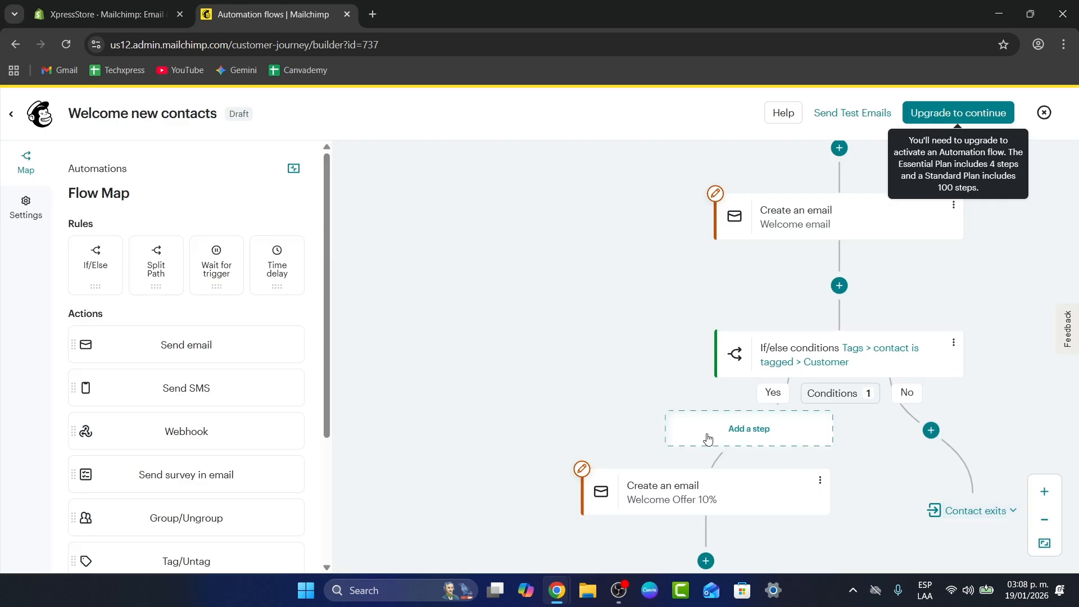
pyautogui.moveTo(842, 485); pyautogui.dragTo(669, 497)
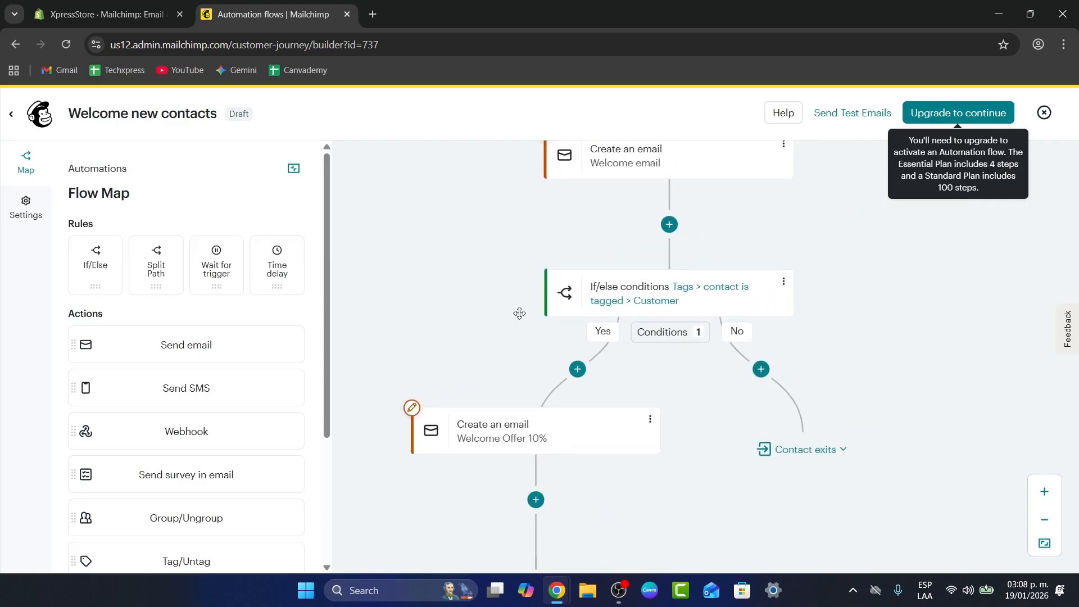
pyautogui.moveTo(573, 441)
pyautogui.mouseDown()
pyautogui.moveTo(607, 442)
pyautogui.moveTo(594, 436)
pyautogui.mouseUp()
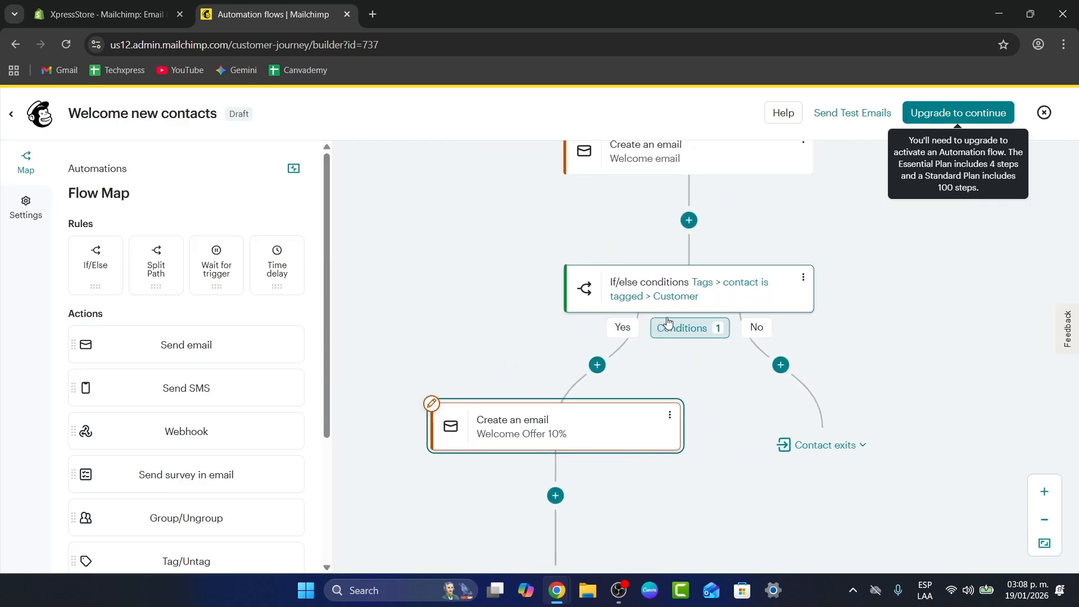
pyautogui.moveTo(785, 441)
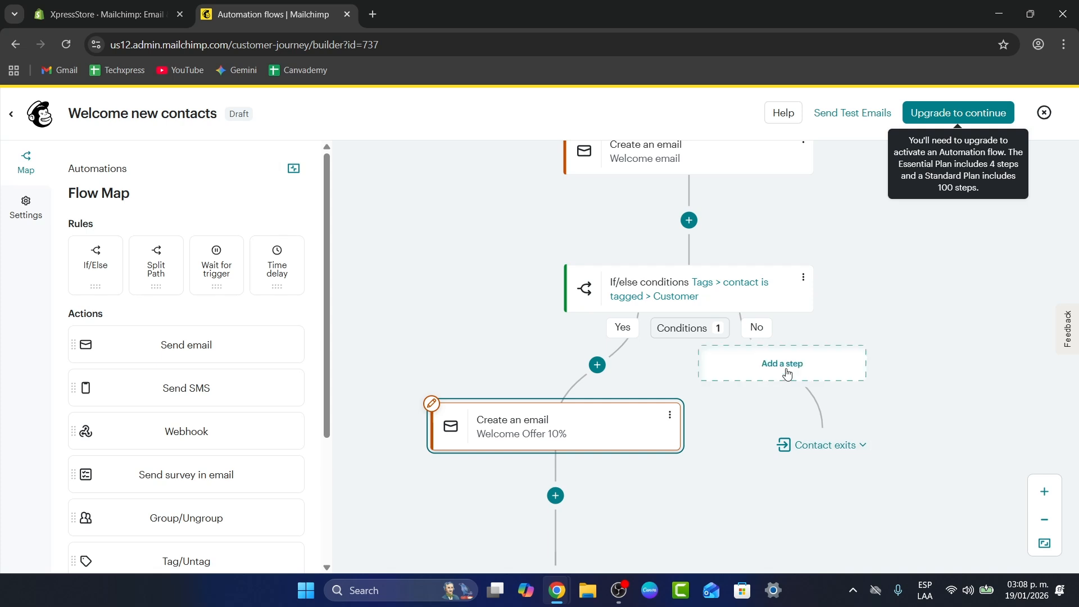
pyautogui.click(783, 364)
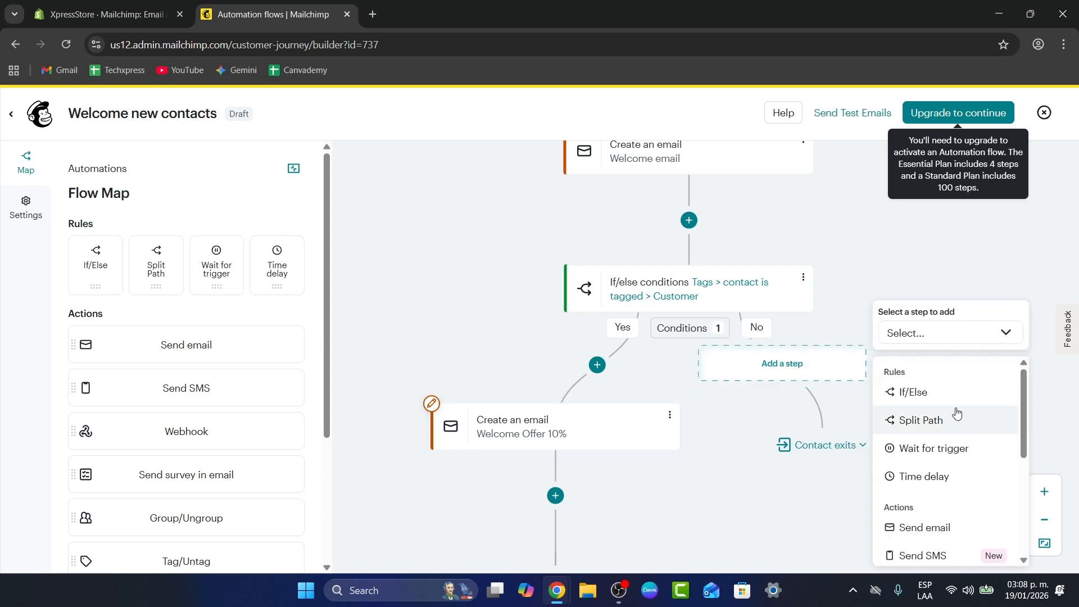
pyautogui.scroll(-1, 958, 415)
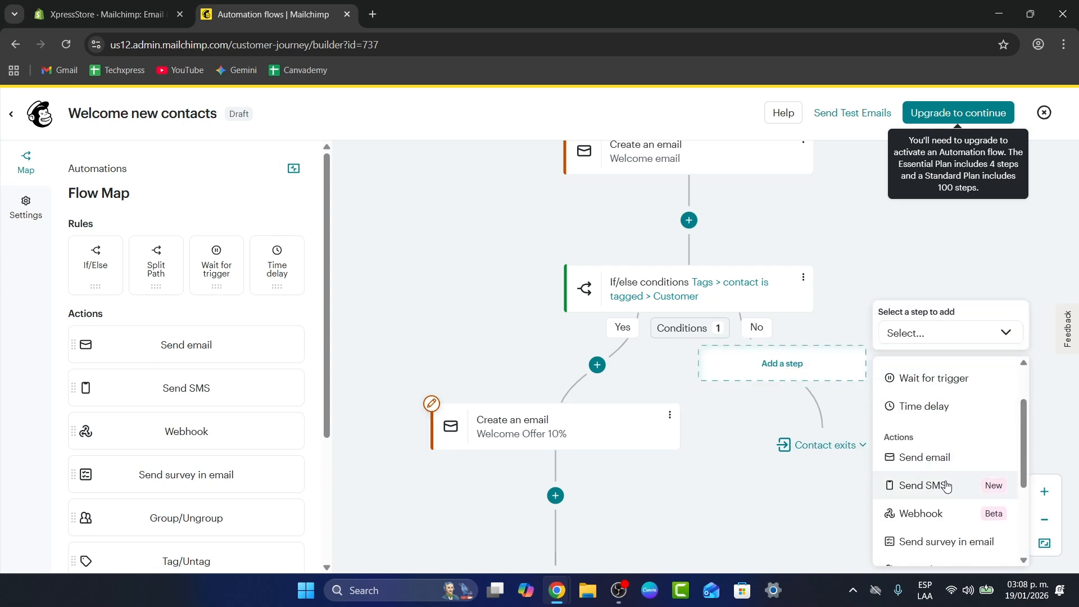
pyautogui.click(950, 400)
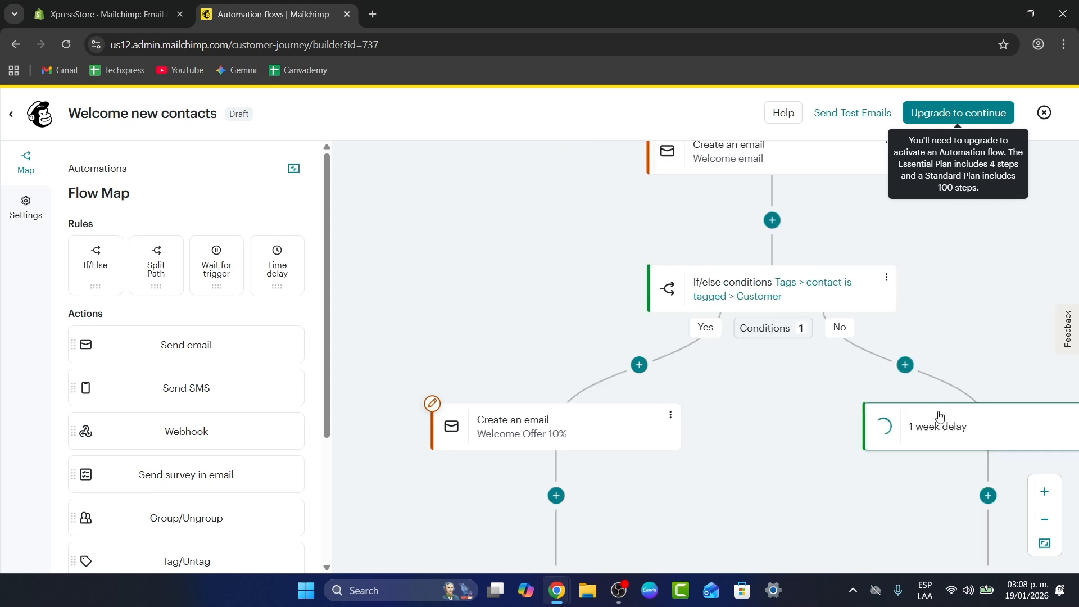
# Set the No branch's time delay to 1 day and save it.
pyautogui.click(845, 492)
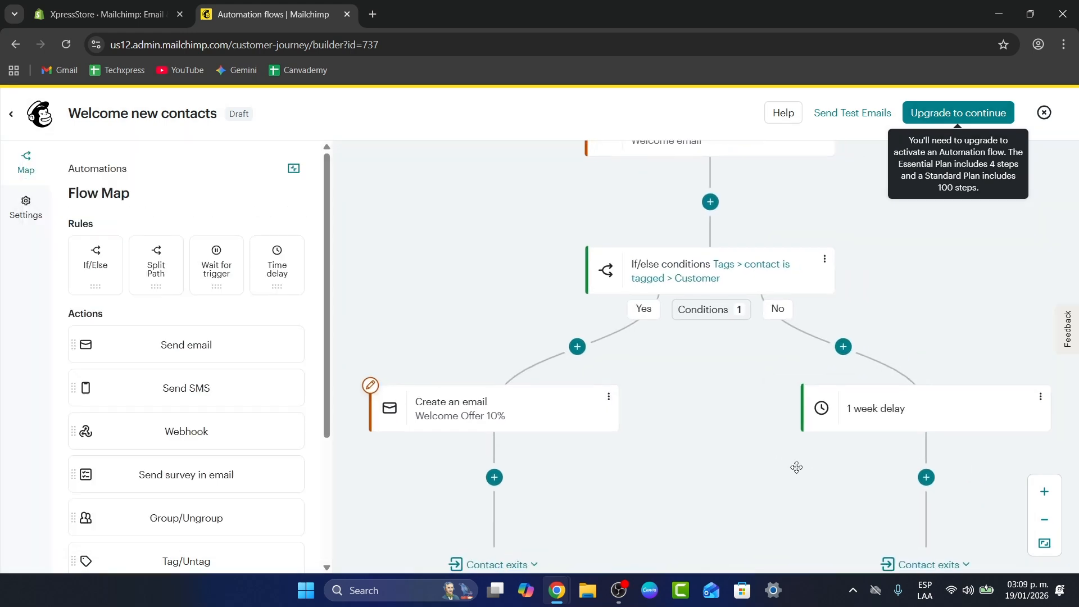
pyautogui.click(809, 388)
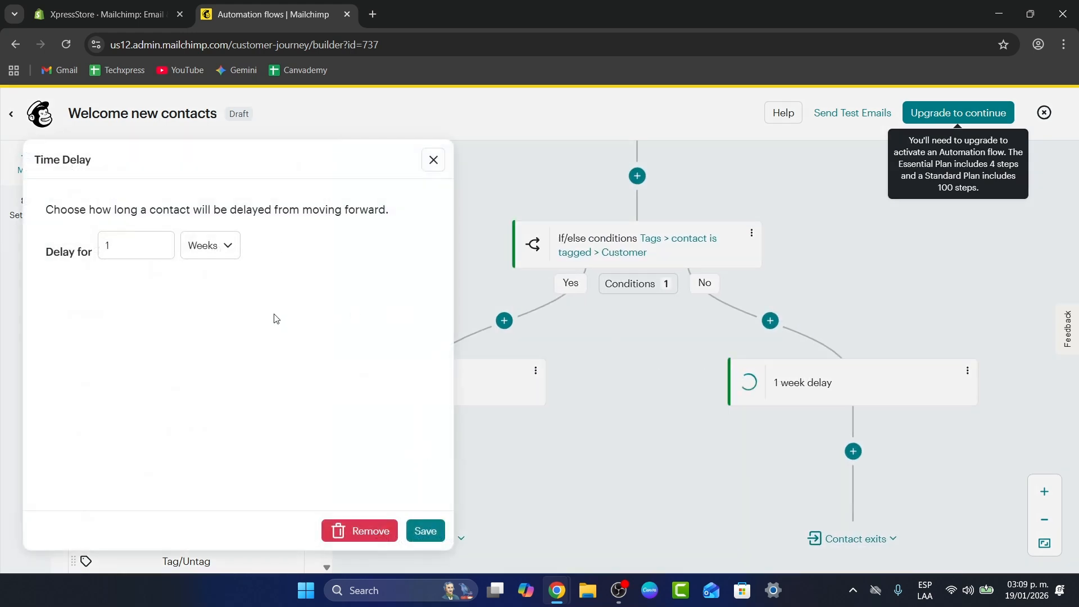
pyautogui.click(210, 246)
pyautogui.click(214, 286)
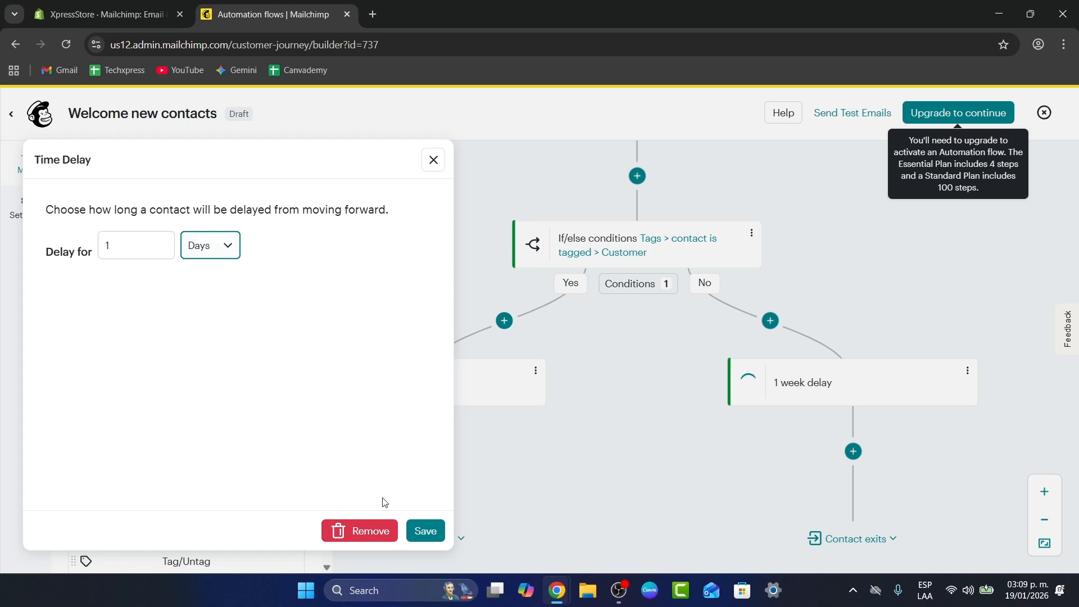
pyautogui.click(426, 531)
# Add a Send email action after the 1 day delay in the No branch and close its settings.
pyautogui.click(853, 452)
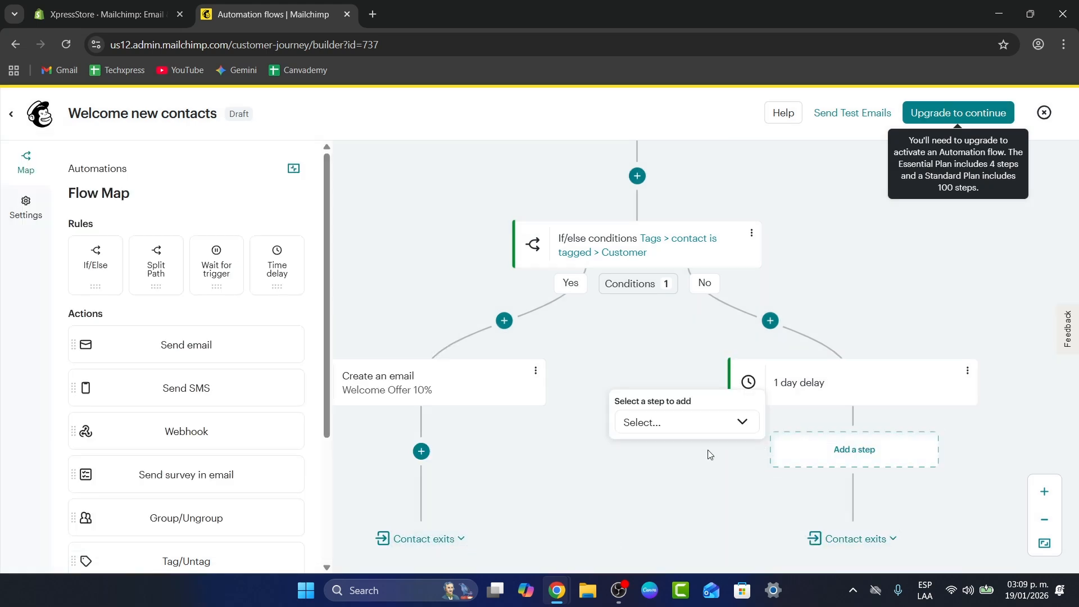
pyautogui.moveTo(742, 489); pyautogui.dragTo(694, 423)
pyautogui.click(802, 371)
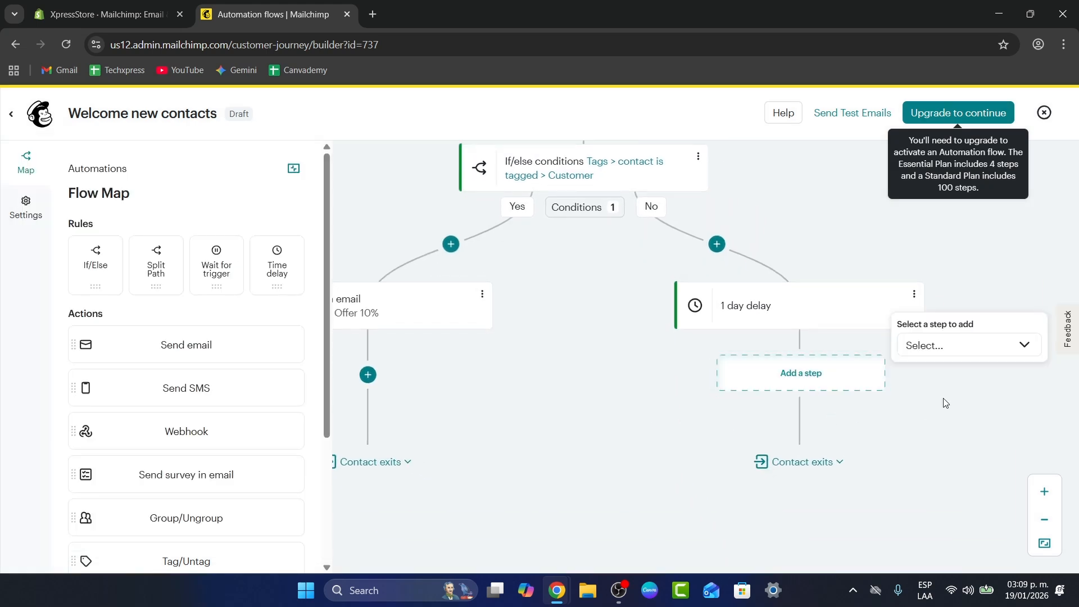
pyautogui.click(956, 346)
pyautogui.click(958, 526)
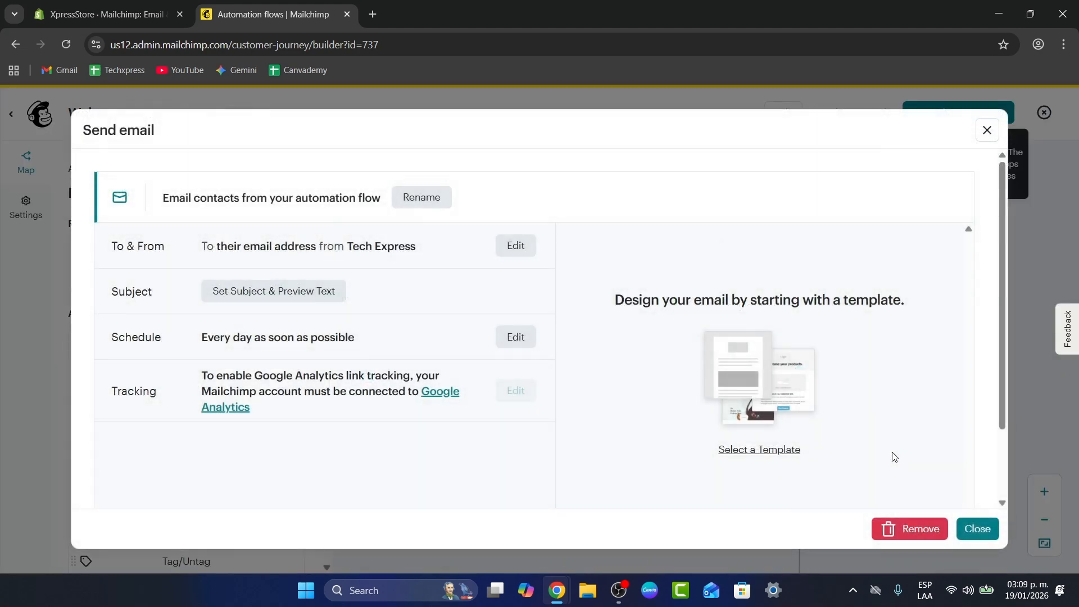
pyautogui.click(977, 529)
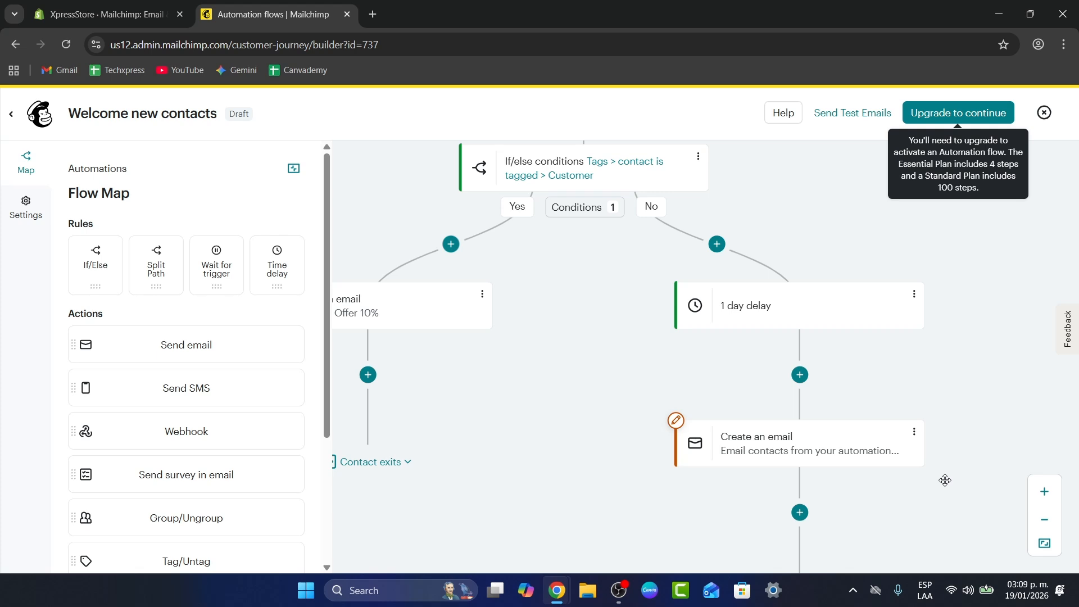
pyautogui.moveTo(943, 480); pyautogui.dragTo(1014, 430)
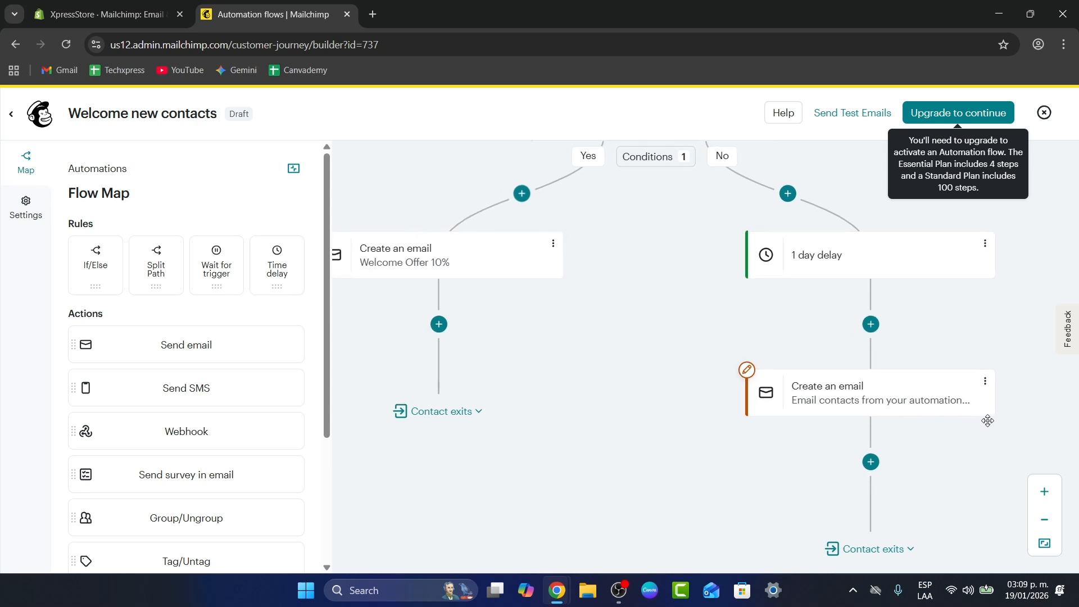
pyautogui.moveTo(573, 409); pyautogui.dragTo(654, 417)
pyautogui.moveTo(636, 369); pyautogui.dragTo(443, 390)
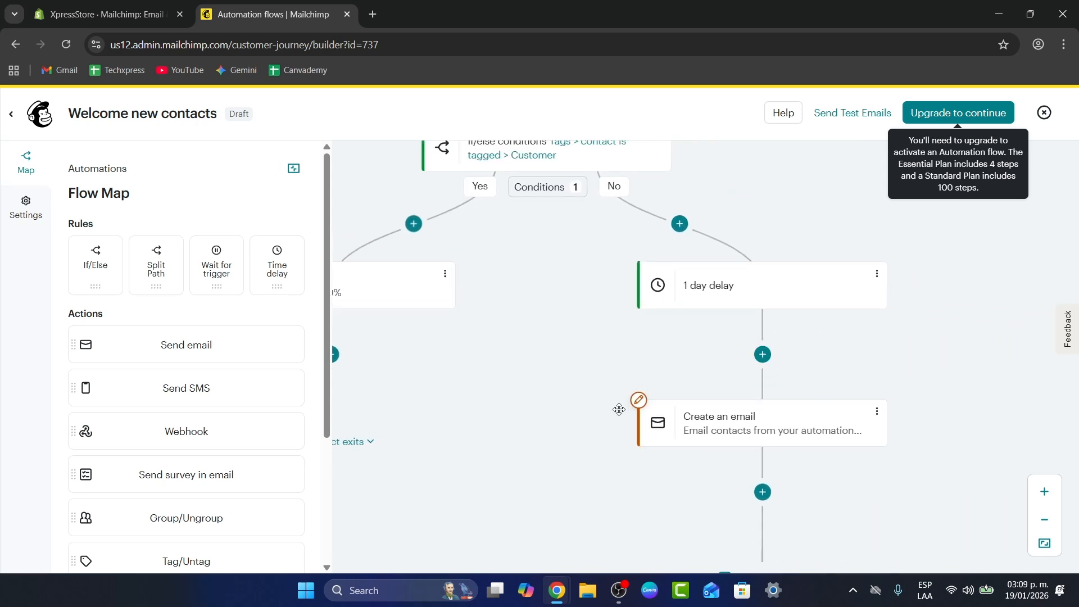
pyautogui.moveTo(543, 396); pyautogui.dragTo(657, 408)
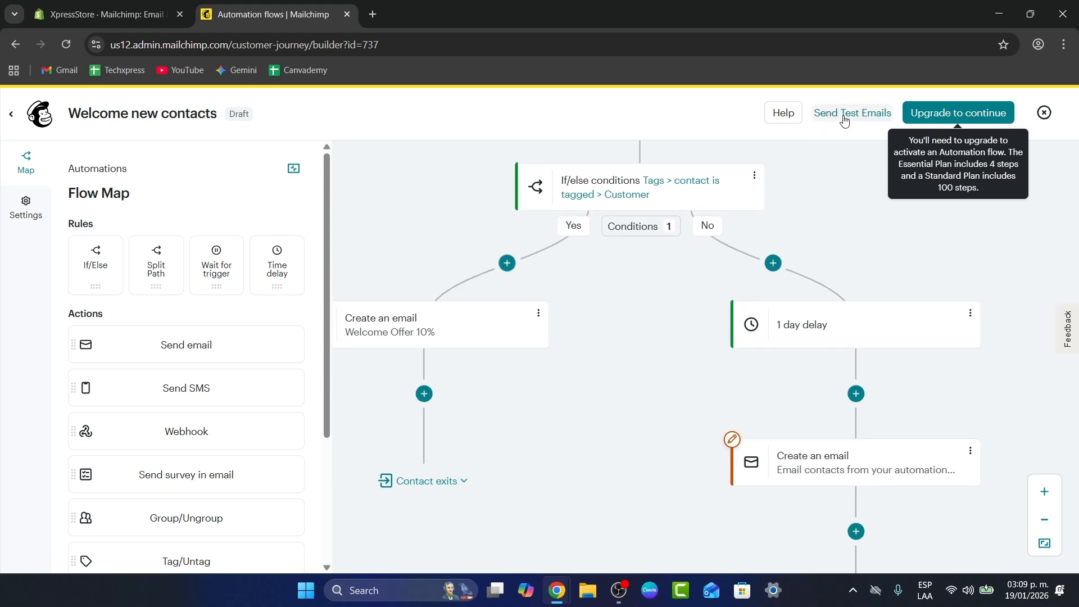
# Open the plan upgrade options and compare the 15% off offer with the 14-day free email trial.
pyautogui.click(938, 115)
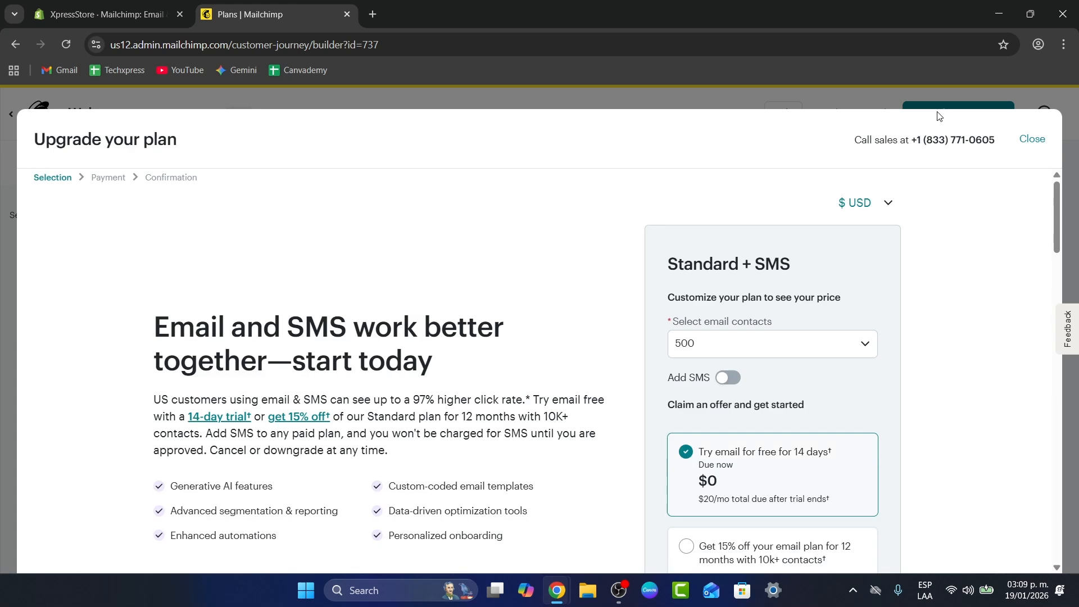
pyautogui.click(769, 345)
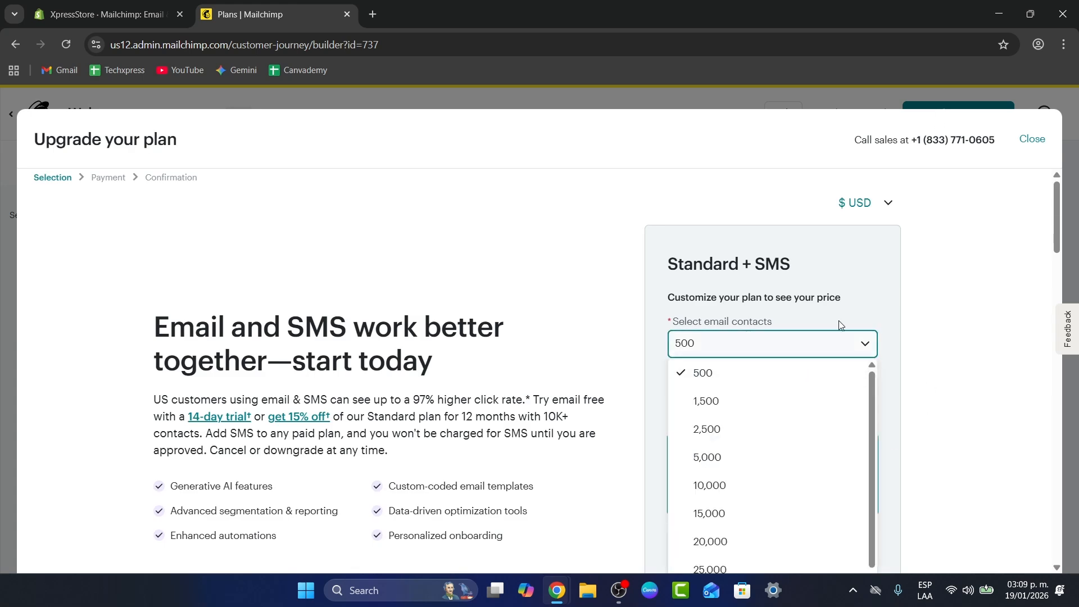
pyautogui.click(807, 347)
pyautogui.scroll(-3, 898, 278)
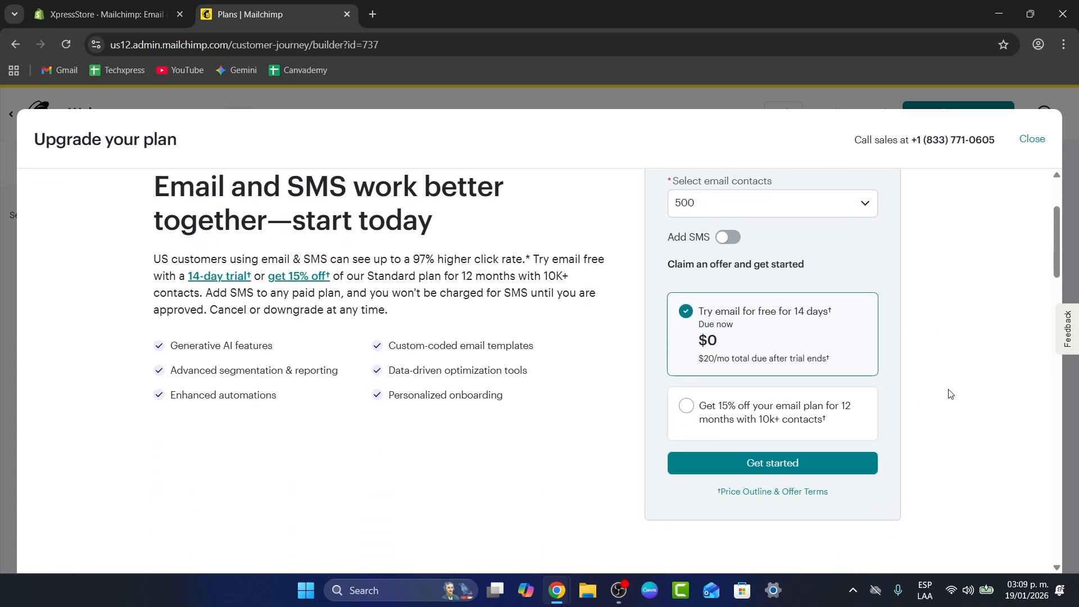
pyautogui.click(776, 424)
pyautogui.scroll(3, 875, 436)
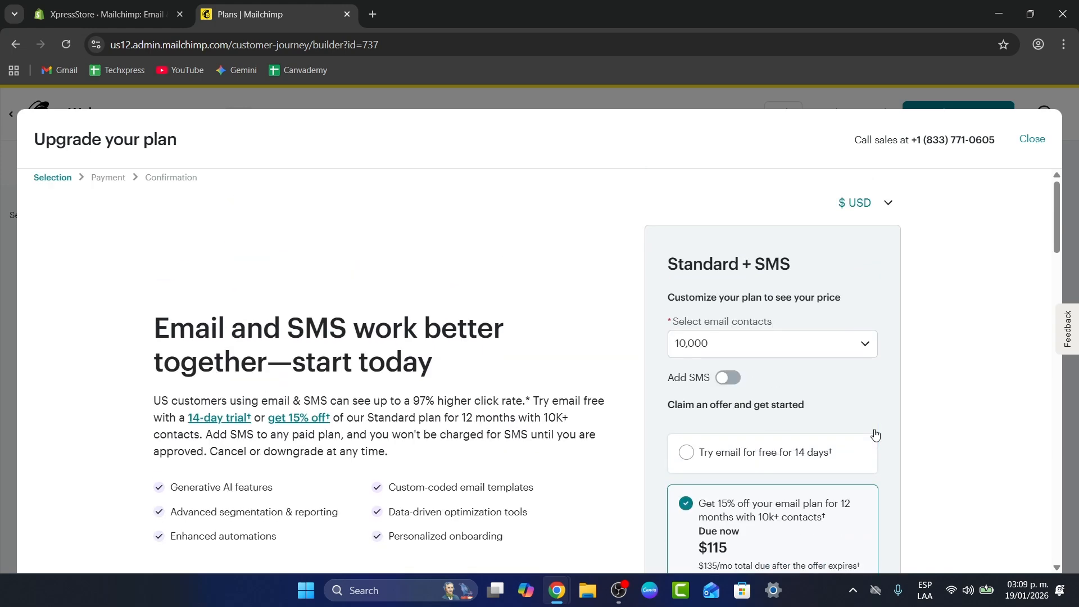
pyautogui.click(790, 468)
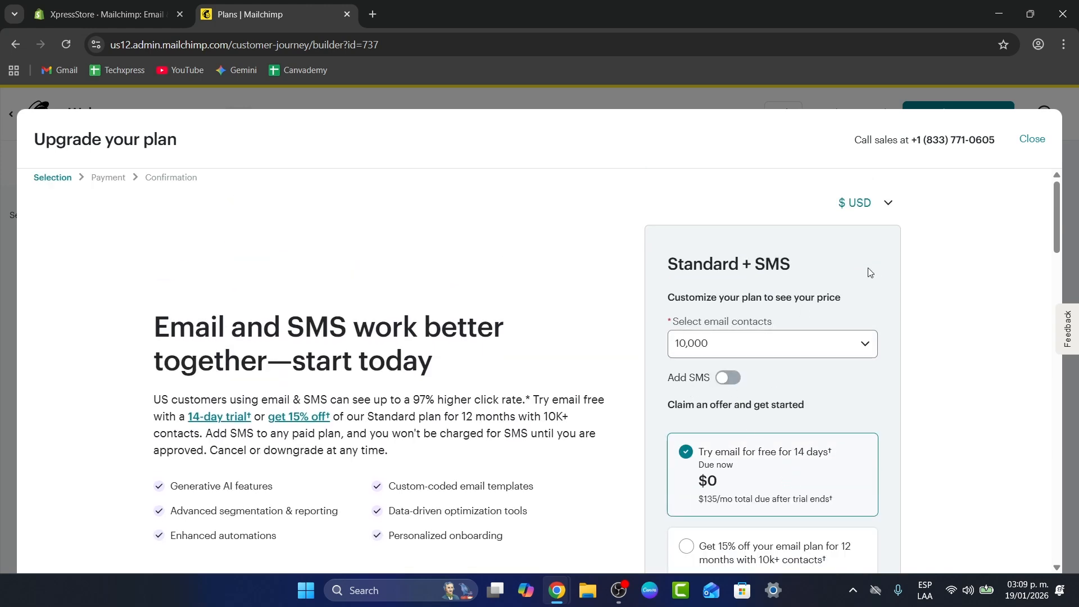
# Examine the Essentials + SMS plan's price, email sends, users, audiences and support in the plan comparison, and return to the flow.
pyautogui.scroll(-5, 939, 334)
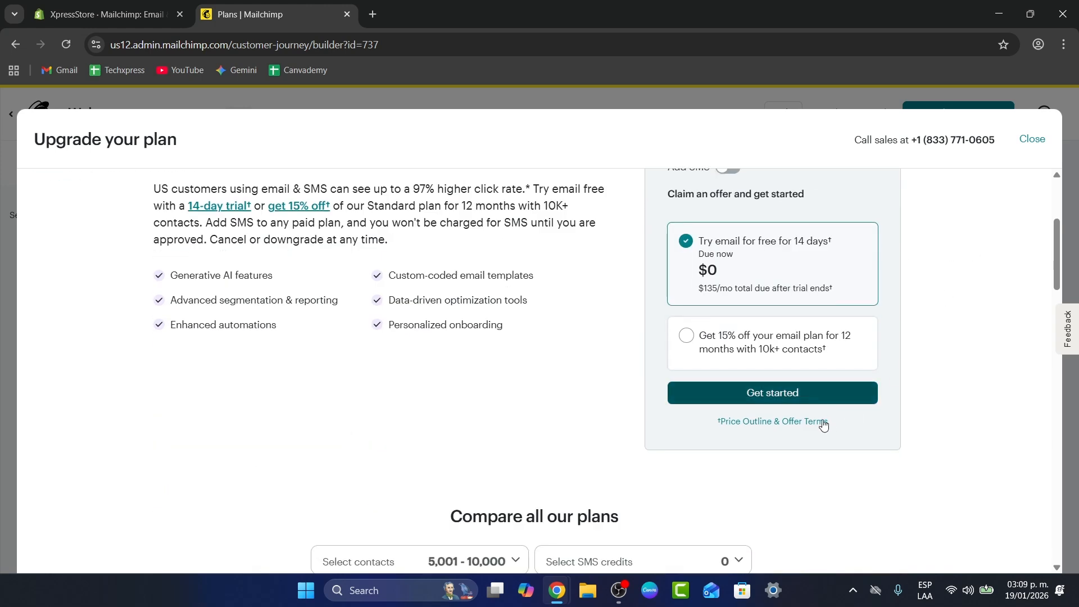
pyautogui.scroll(-5, 869, 512)
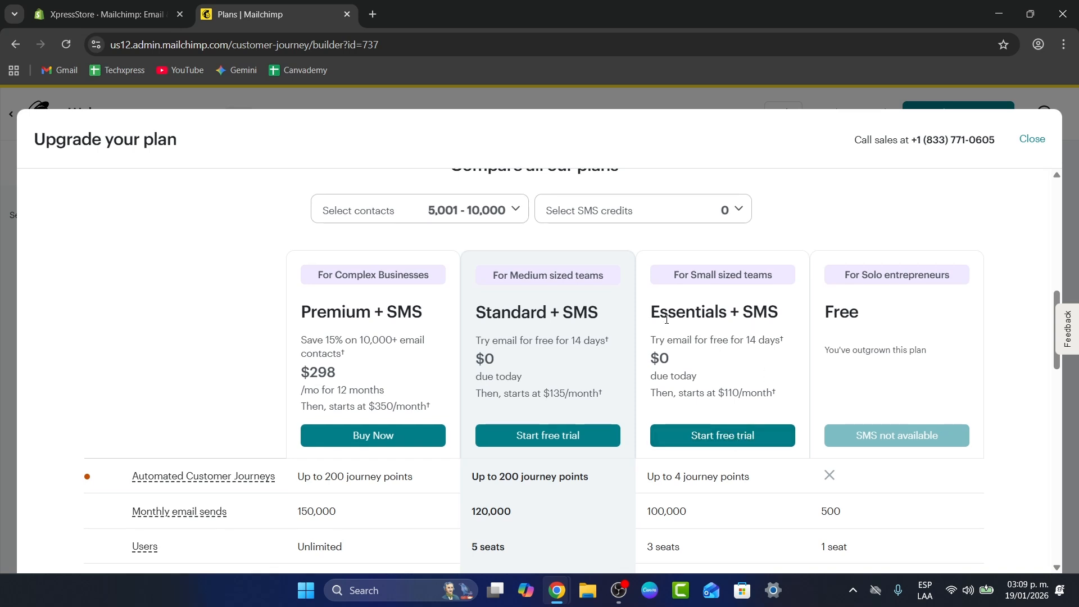
pyautogui.moveTo(651, 312); pyautogui.dragTo(789, 309)
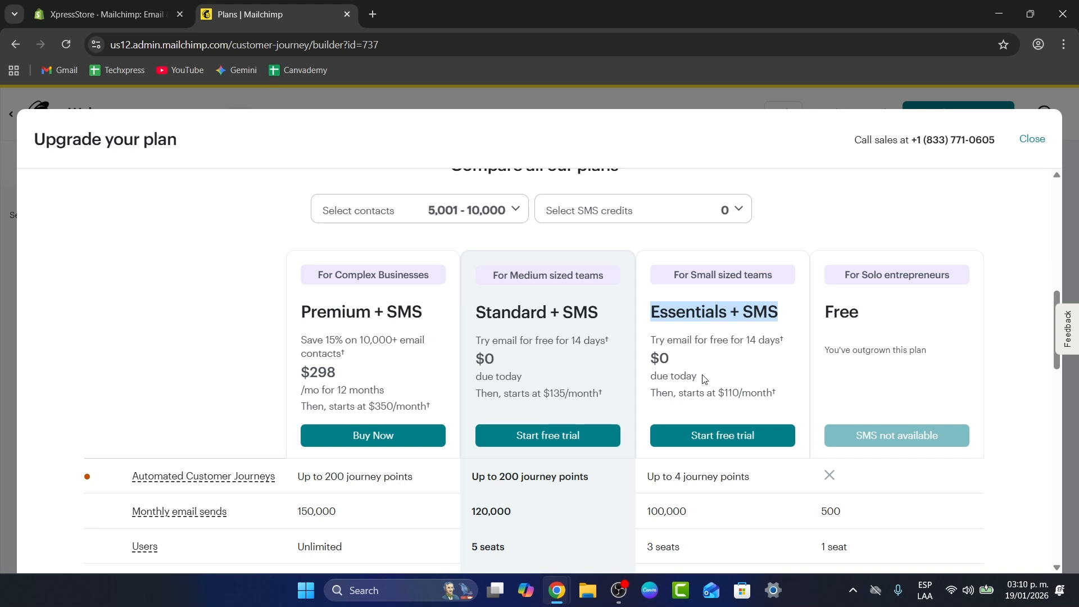
pyautogui.scroll(-1, 707, 380)
pyautogui.scroll(-1, 714, 394)
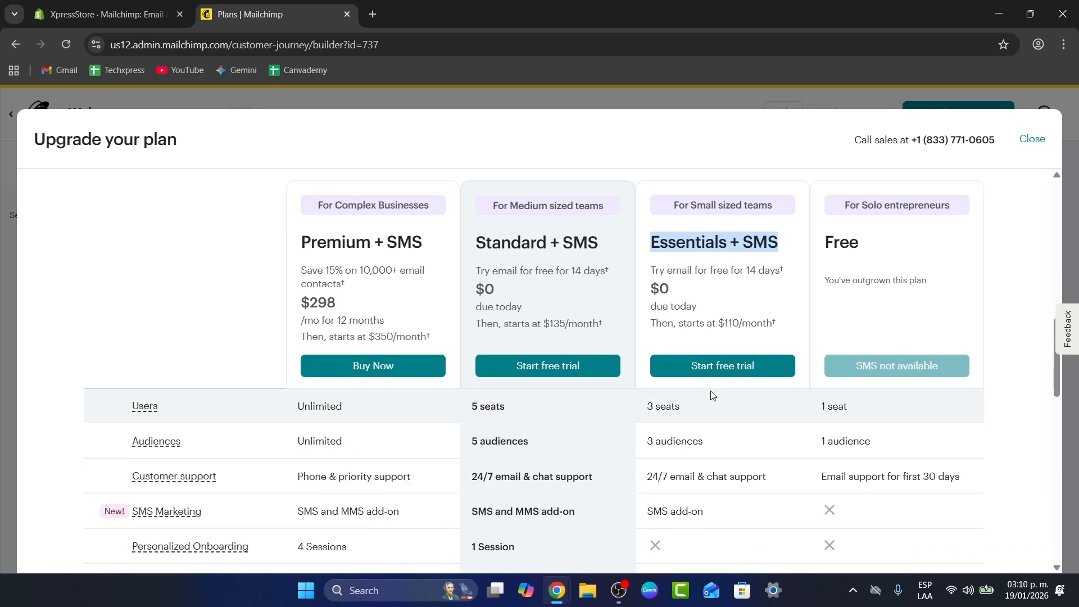
pyautogui.scroll(1, 696, 442)
pyautogui.moveTo(684, 448); pyautogui.dragTo(653, 448)
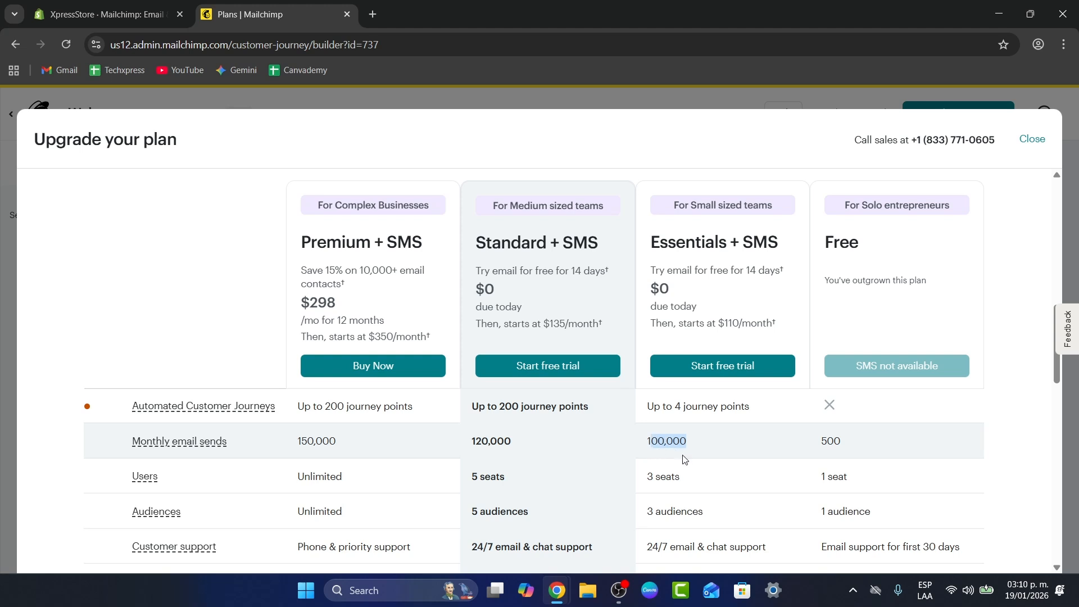
pyautogui.moveTo(686, 482); pyautogui.dragTo(646, 475)
pyautogui.moveTo(730, 511); pyautogui.dragTo(640, 507)
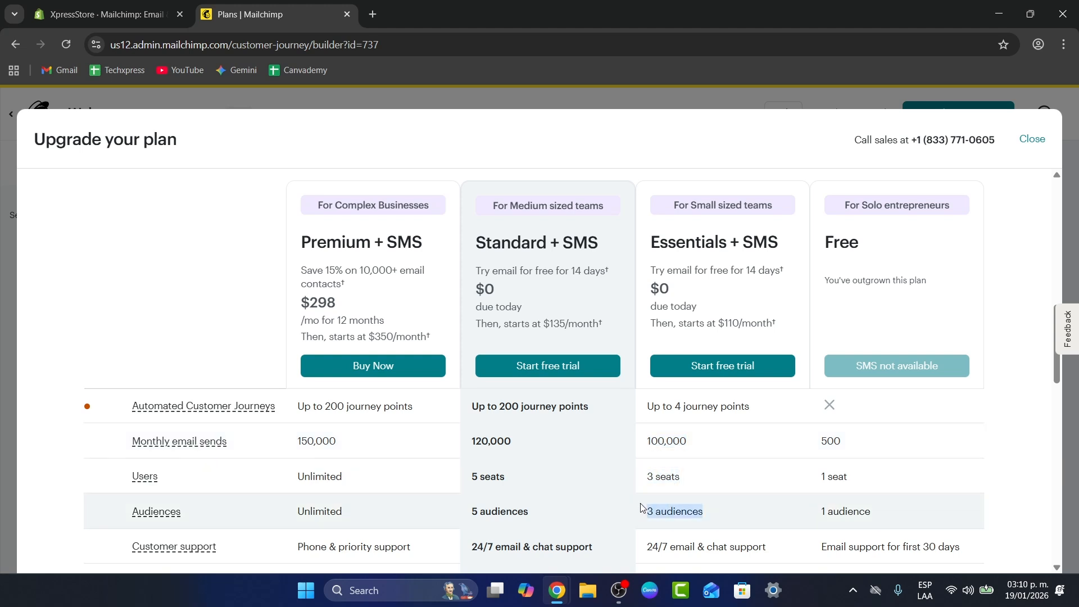
pyautogui.scroll(-1, 641, 507)
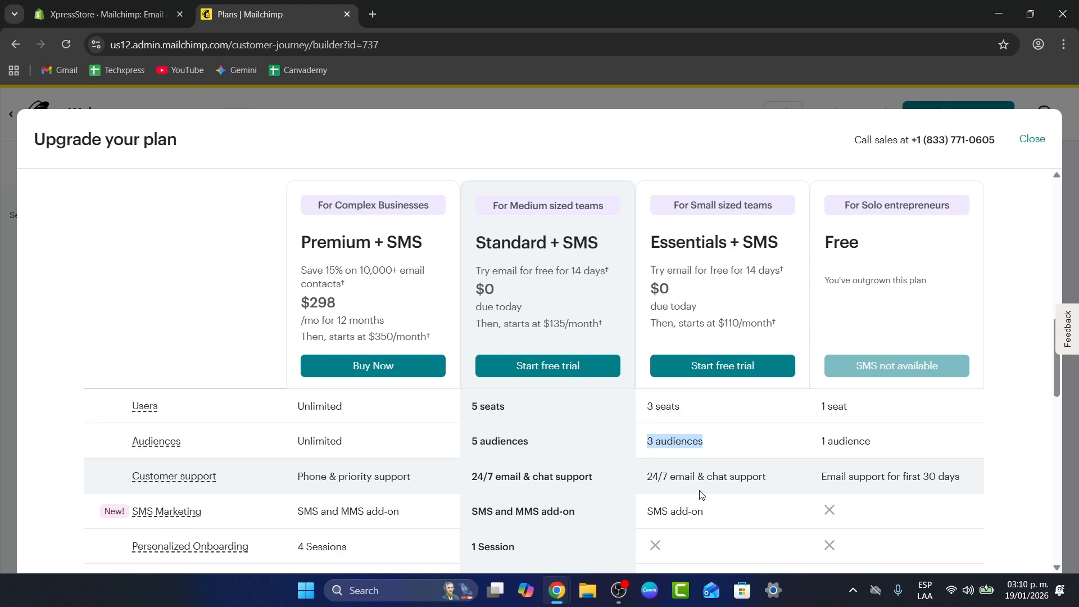
pyautogui.moveTo(647, 487); pyautogui.dragTo(772, 485)
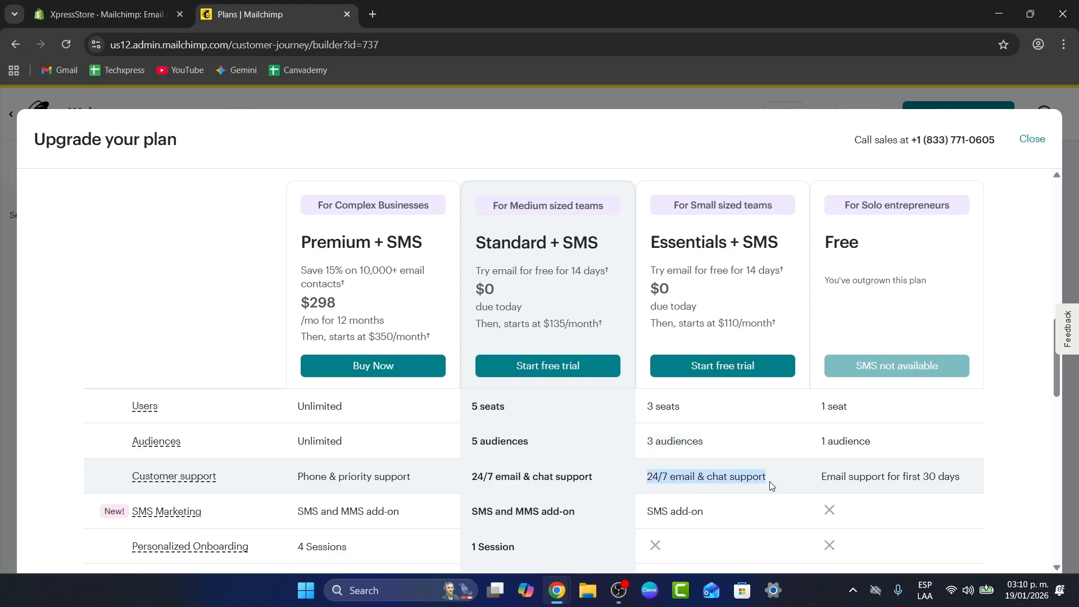
pyautogui.scroll(-4, 766, 509)
pyautogui.scroll(4, 766, 513)
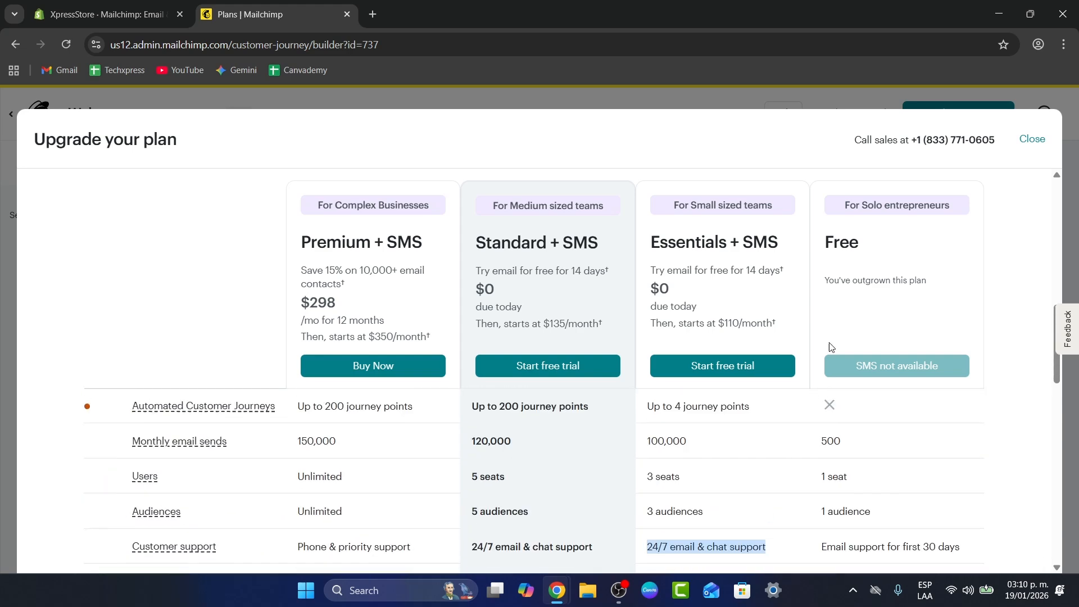
pyautogui.click(1023, 143)
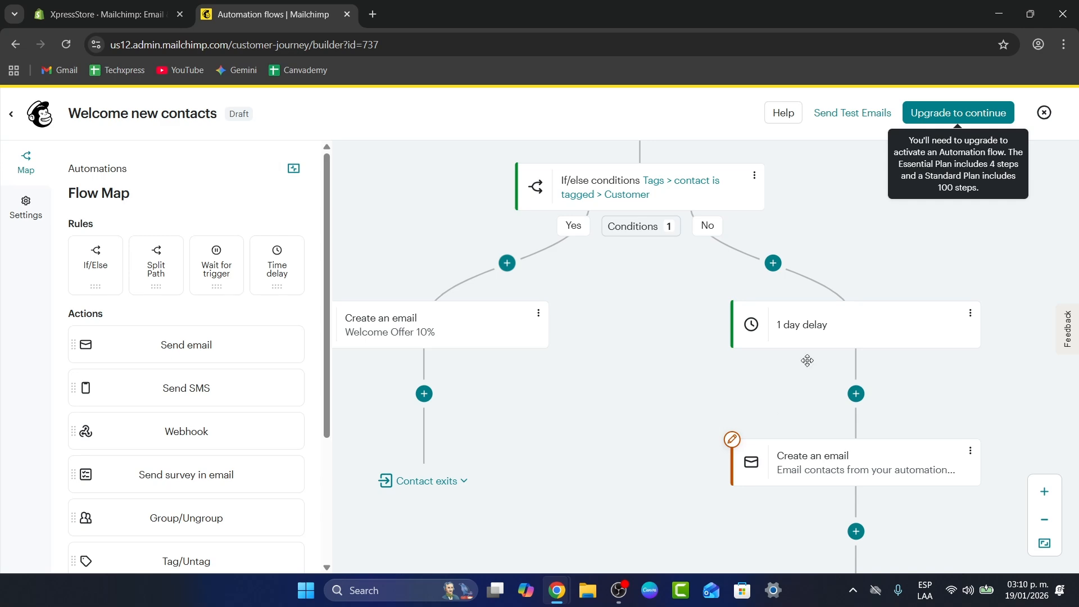
# View the options for sending a test of the flow's emails and cancel without sending.
pyautogui.moveTo(807, 360); pyautogui.dragTo(825, 431)
pyautogui.click(862, 113)
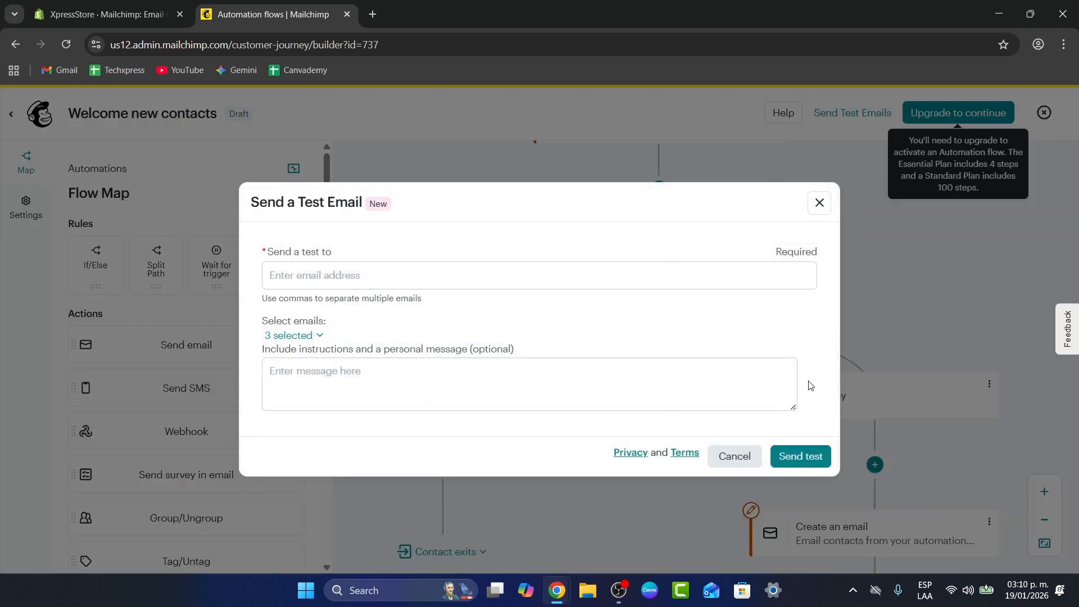
pyautogui.click(734, 456)
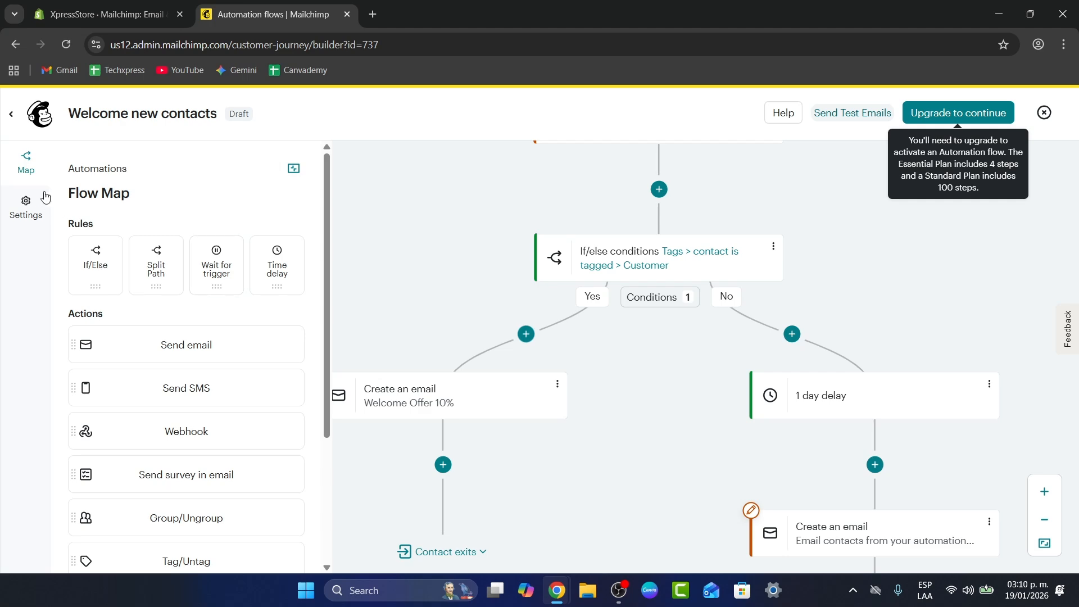
# Leave the flow builder and browse the flow templates for finding and welcoming new contacts.
pyautogui.click(11, 115)
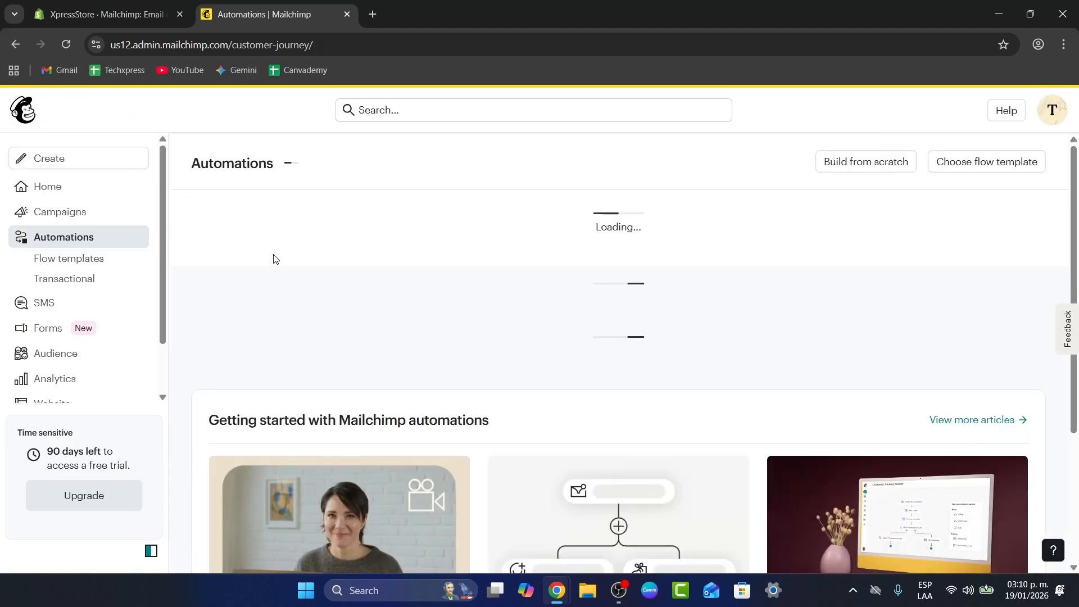
pyautogui.scroll(-5, 707, 329)
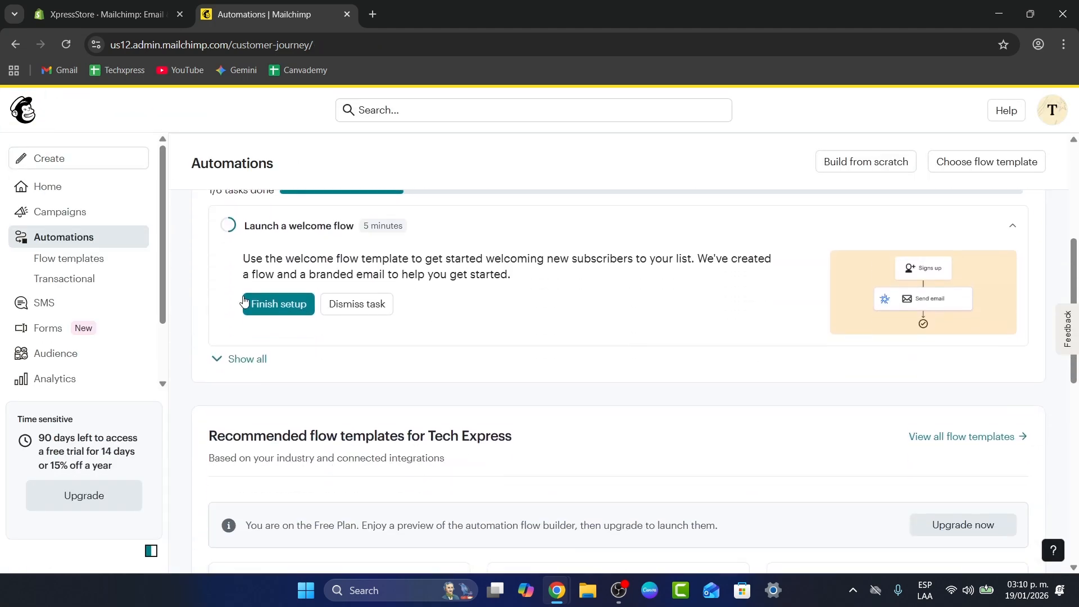
pyautogui.click(61, 261)
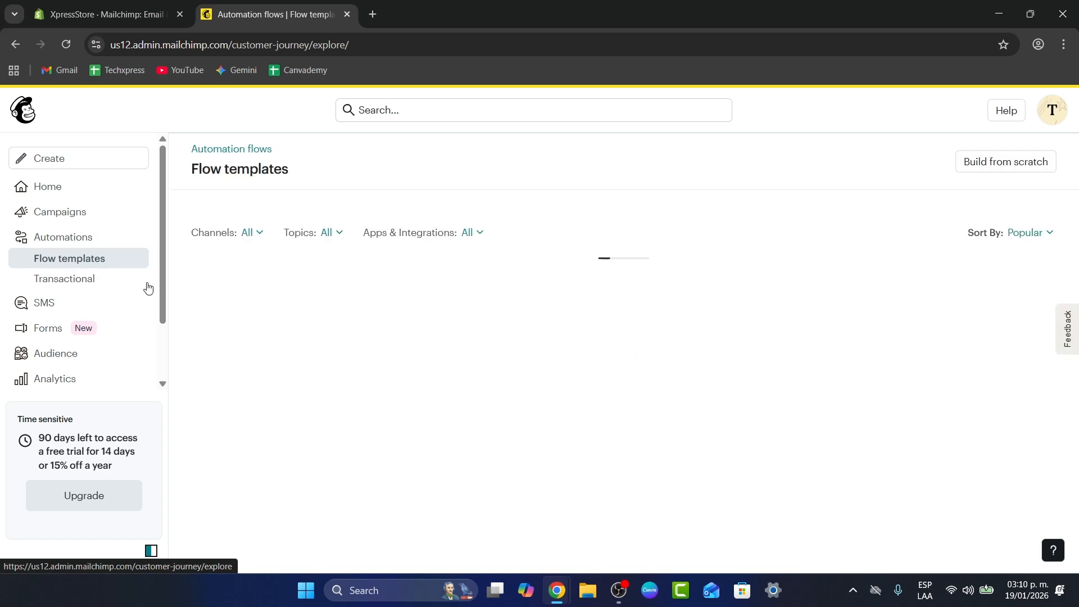
pyautogui.scroll(-10, 738, 262)
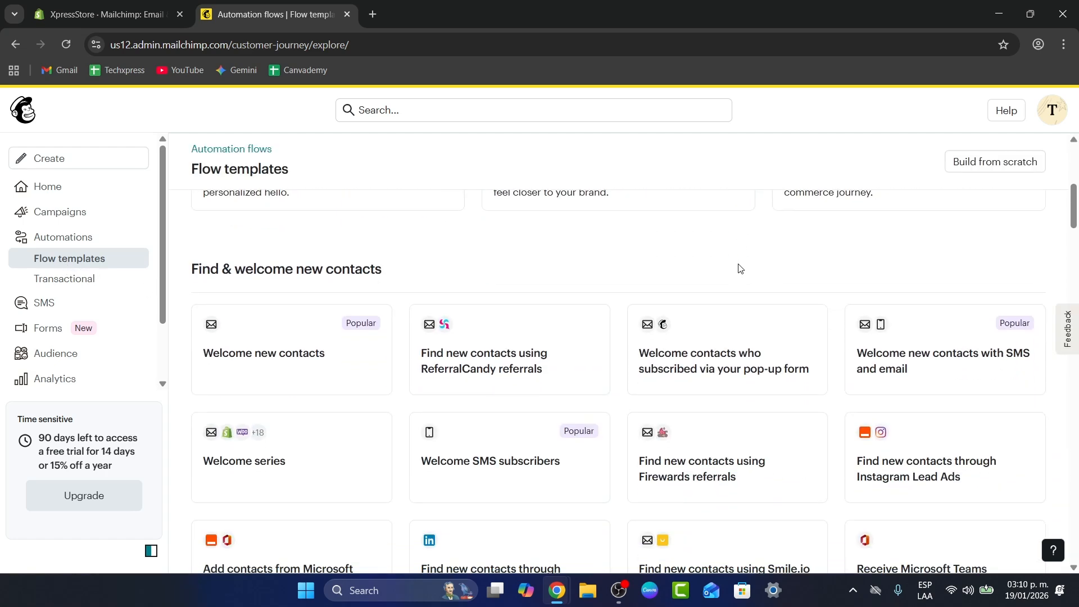
pyautogui.scroll(3, 740, 270)
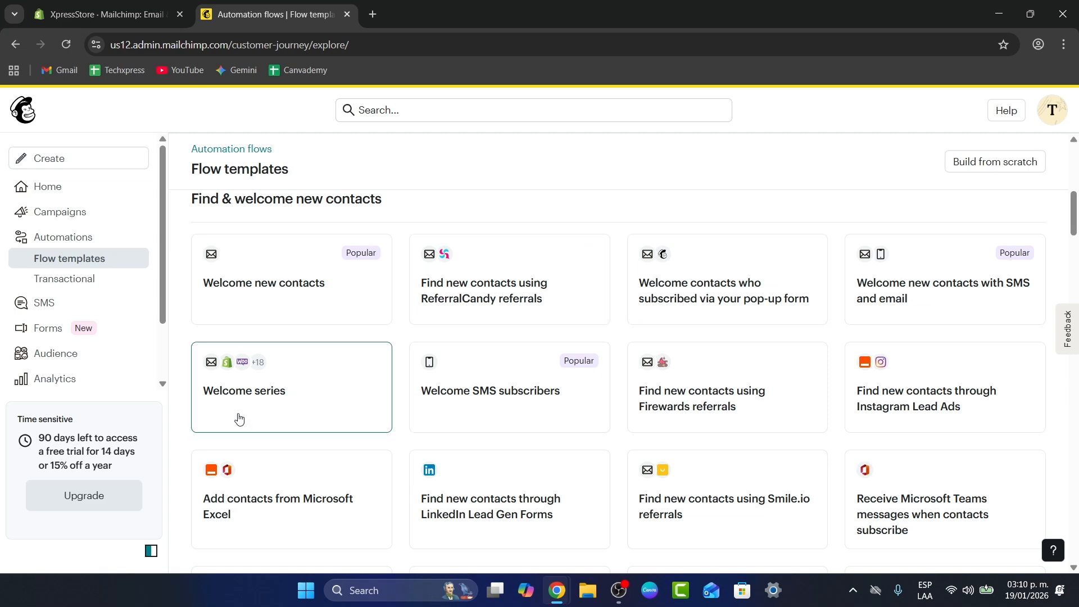
pyautogui.scroll(-8, 502, 414)
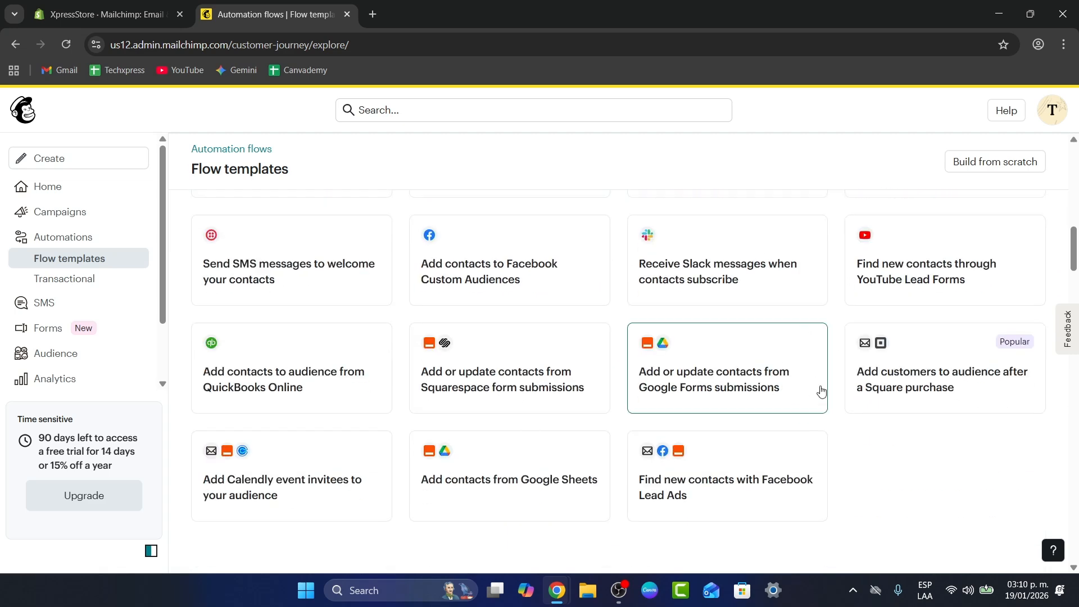